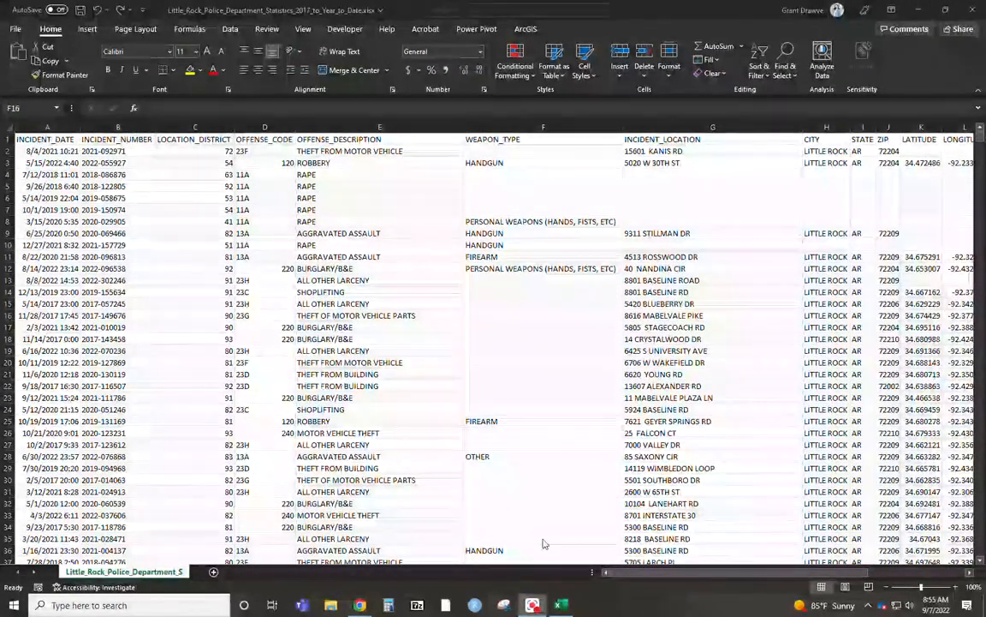
# Insert three blank columns between WEAPON_TYPE and INCIDENT_LOCATION.
pyautogui.moveTo(714, 575); pyautogui.dragTo(756, 572)
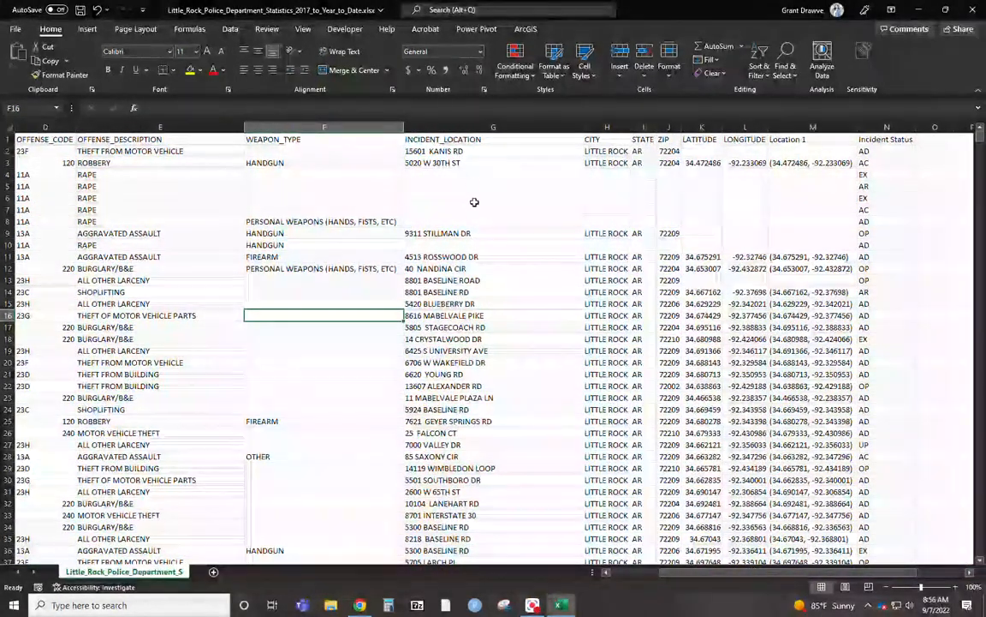
pyautogui.click(442, 122)
pyautogui.rightClick(442, 122)
pyautogui.click(462, 220)
pyautogui.rightClick(469, 128)
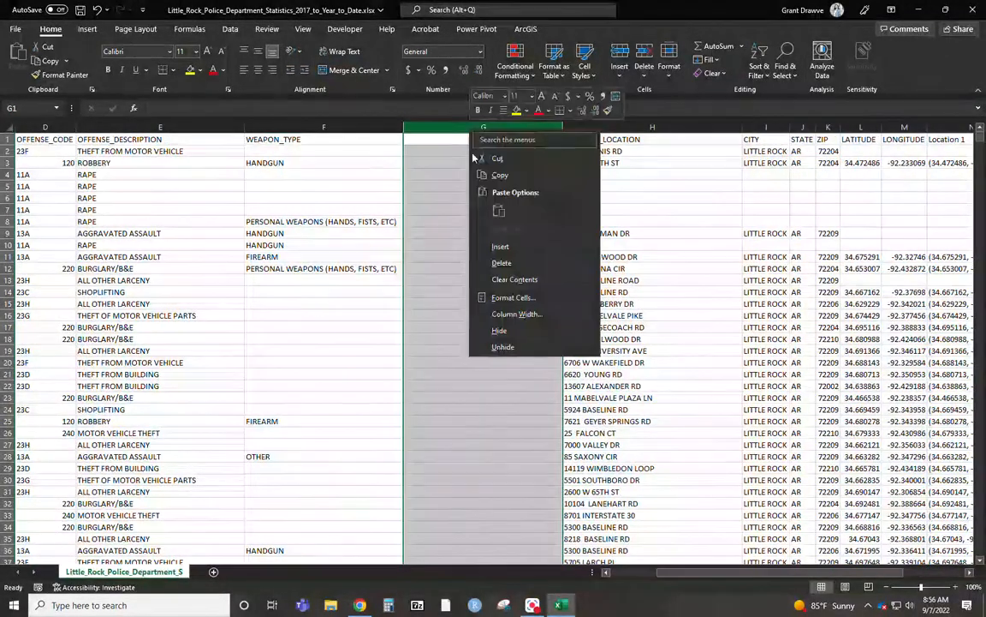
pyautogui.click(508, 246)
pyautogui.rightClick(479, 132)
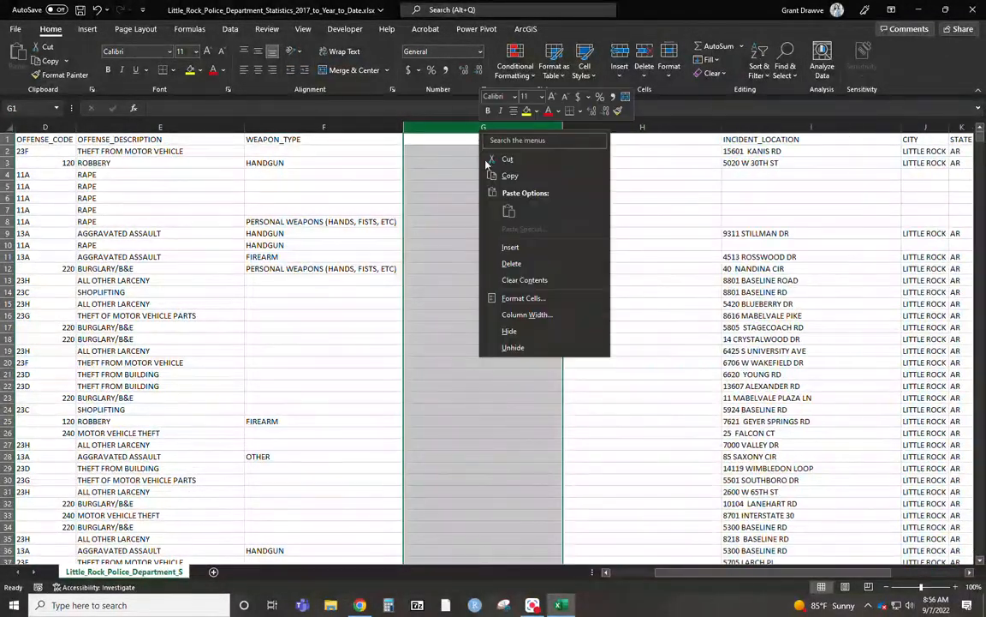
pyautogui.click(509, 248)
# Enter the headers Number, Street and HundredBlockAddress in cells G1 to I1 of the blank columns.
pyautogui.click(505, 139)
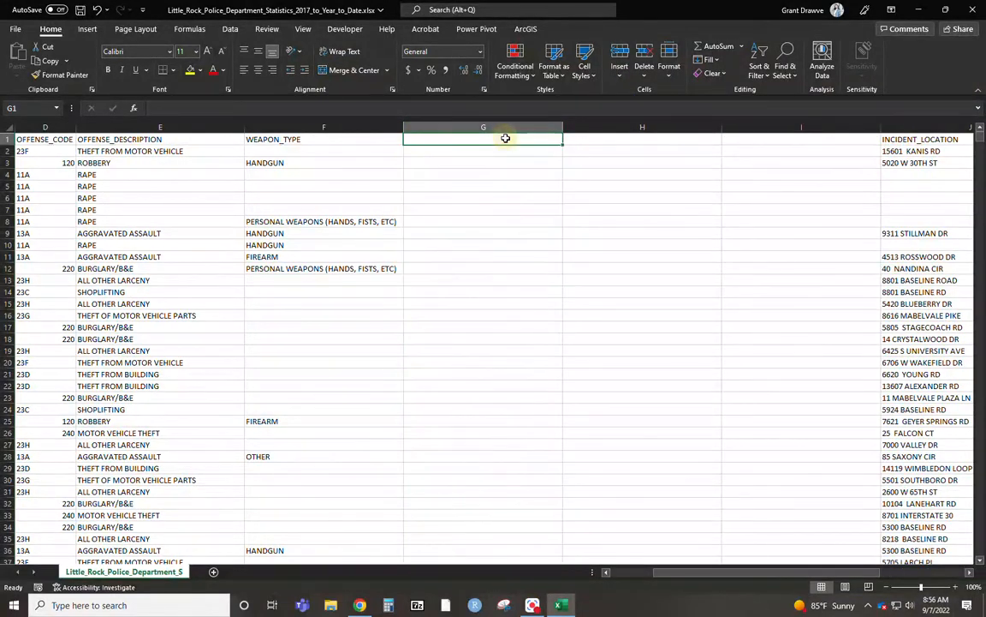
pyautogui.write('Number')
pyautogui.press('Tab')
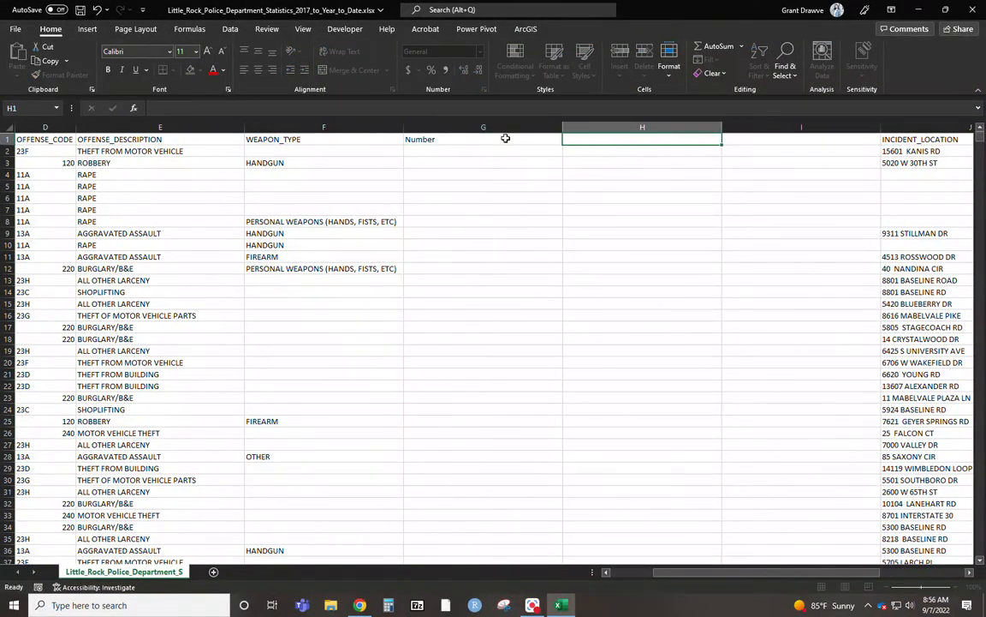
pyautogui.write('Street')
pyautogui.press('Tab')
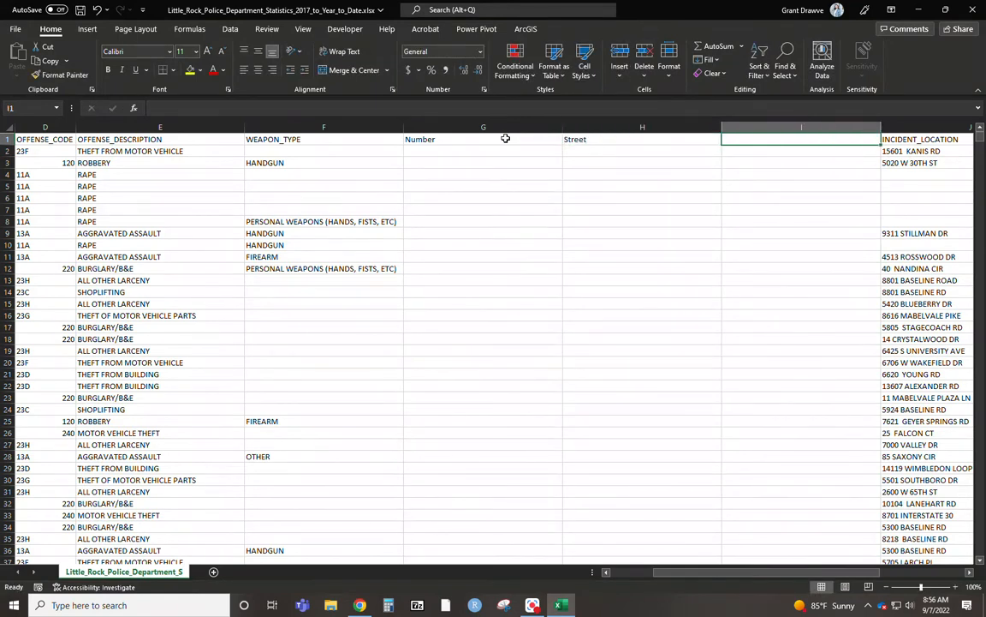
pyautogui.write('Hundred')
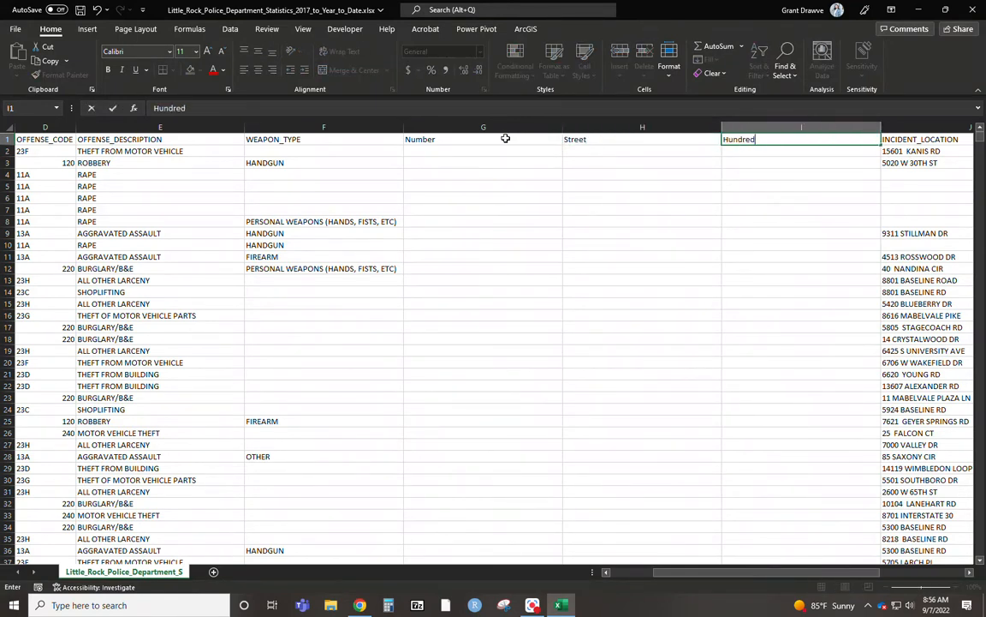
pyautogui.write('BlockAddress')
pyautogui.press('Return')
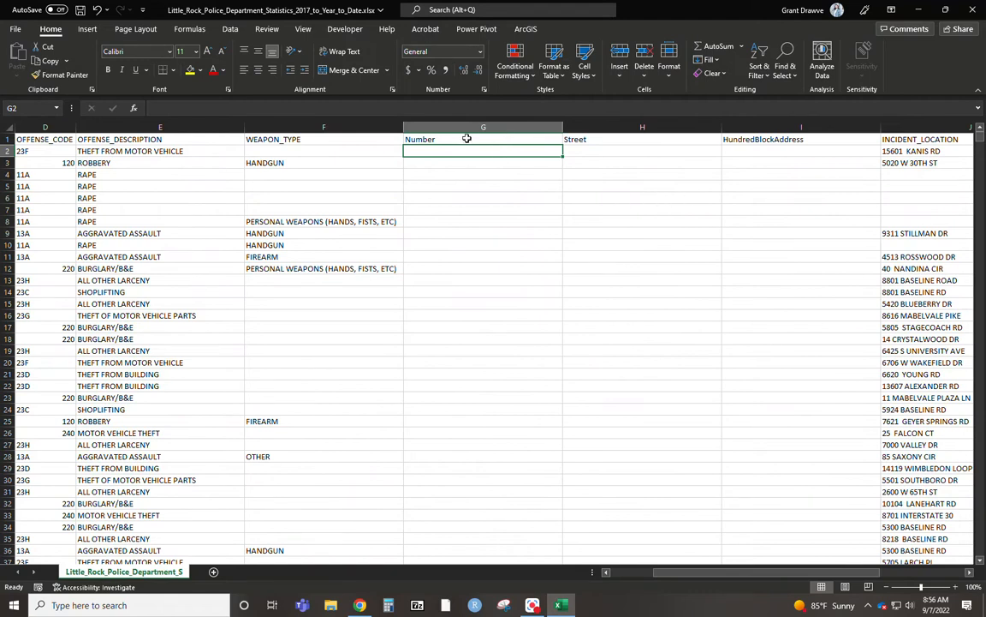
# Enter =TEXTBEFORE(J2," ") in G2 and fill the formula down the whole Number column.
pyautogui.write('=text')
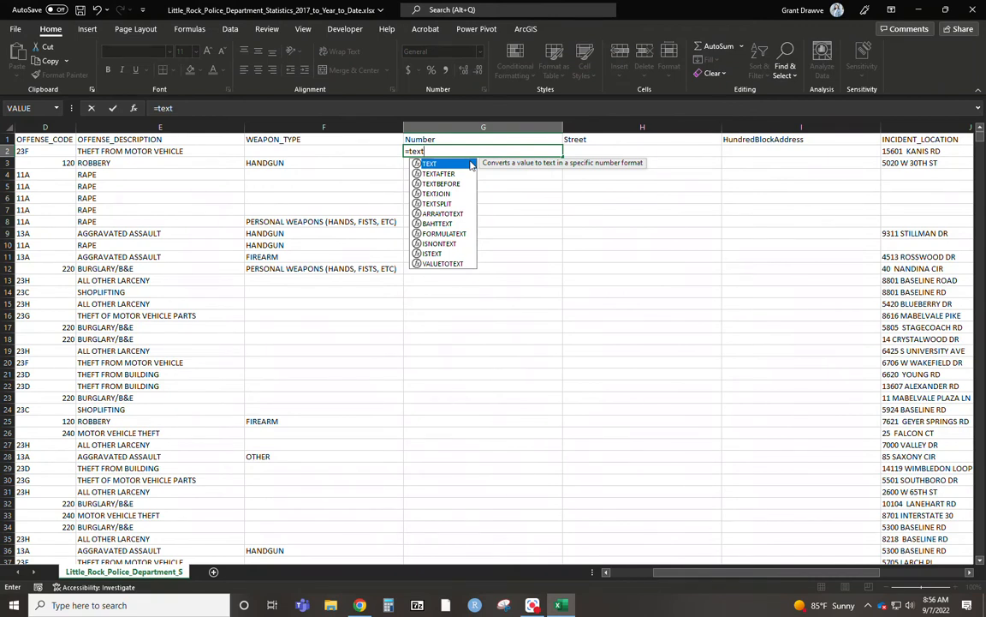
pyautogui.write('before(')
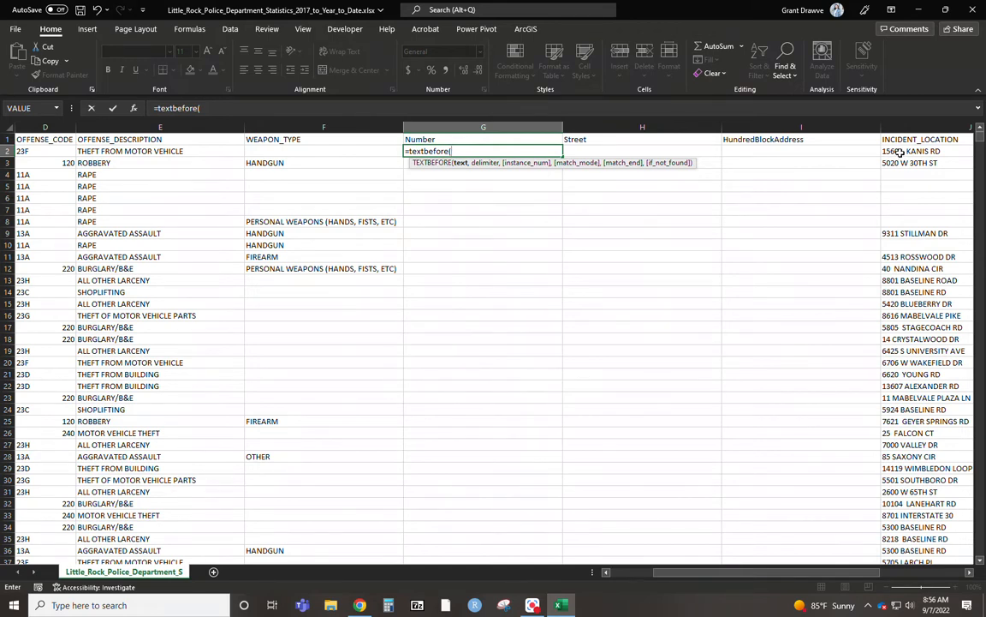
pyautogui.click(900, 151)
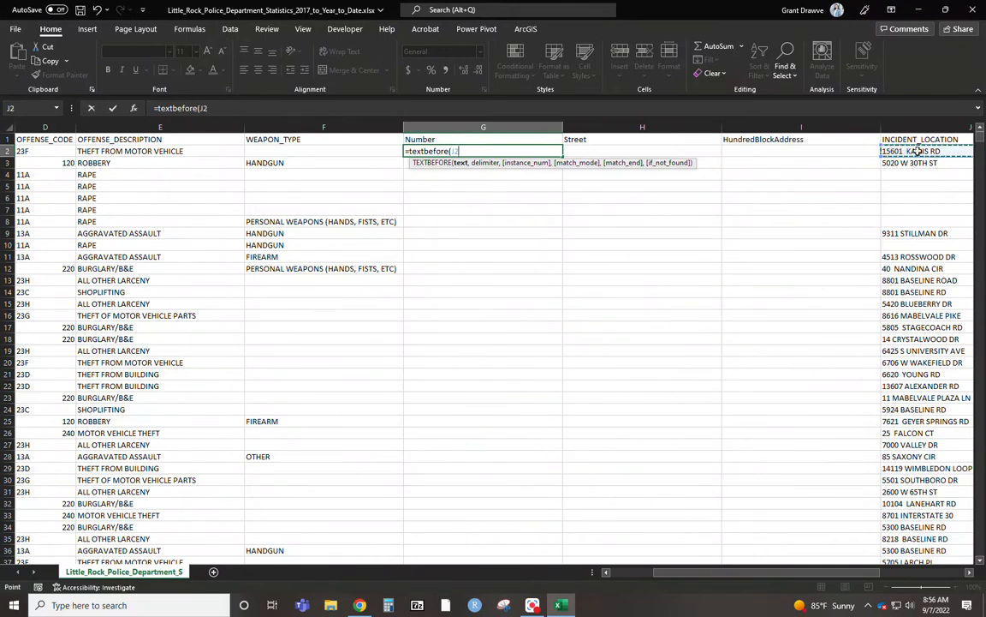
pyautogui.write(',')
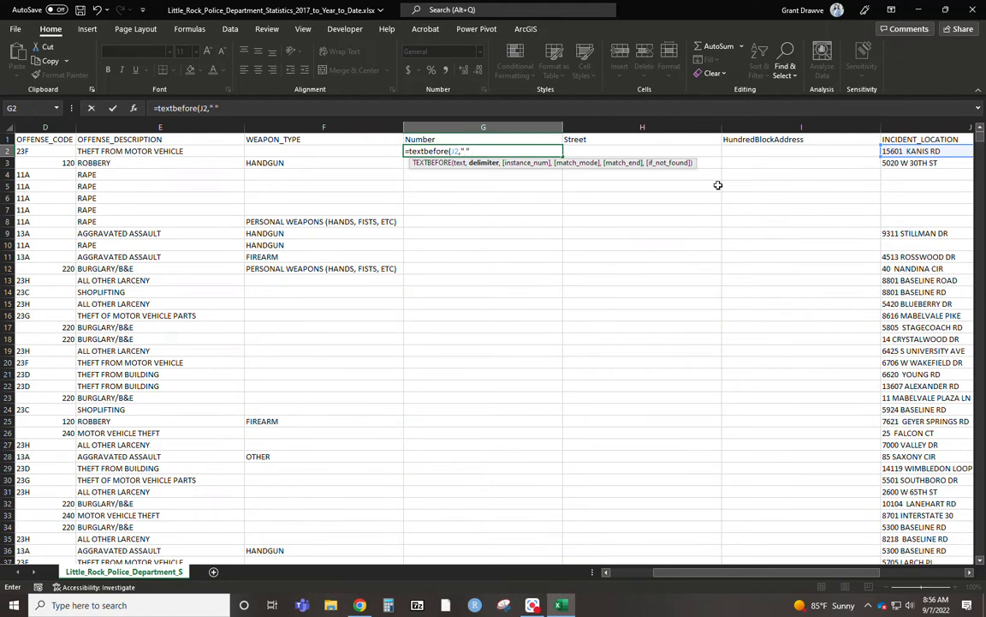
pyautogui.write('" ")')
pyautogui.press('Return')
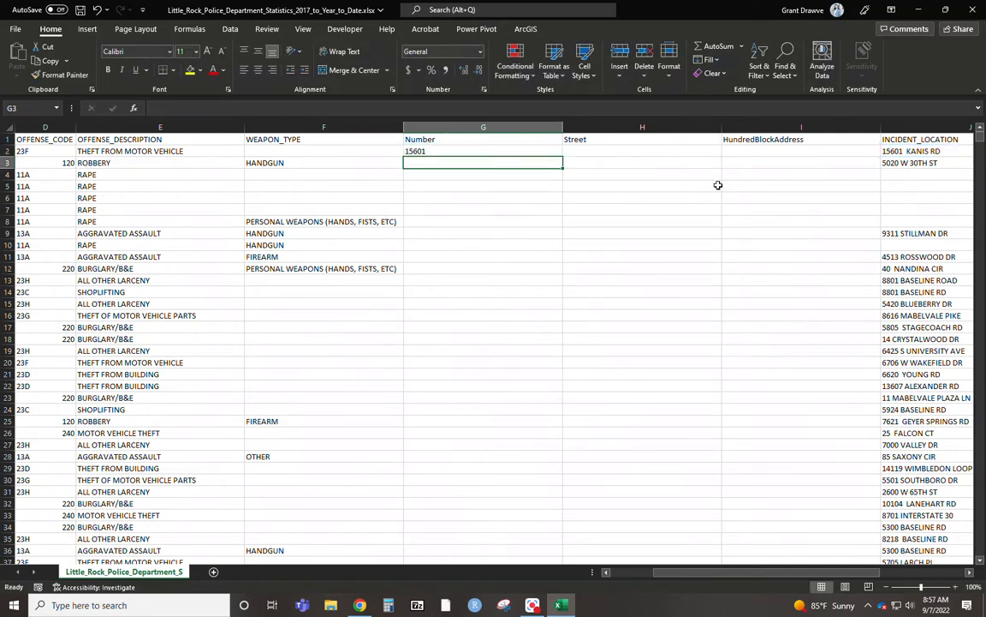
pyautogui.click(552, 151)
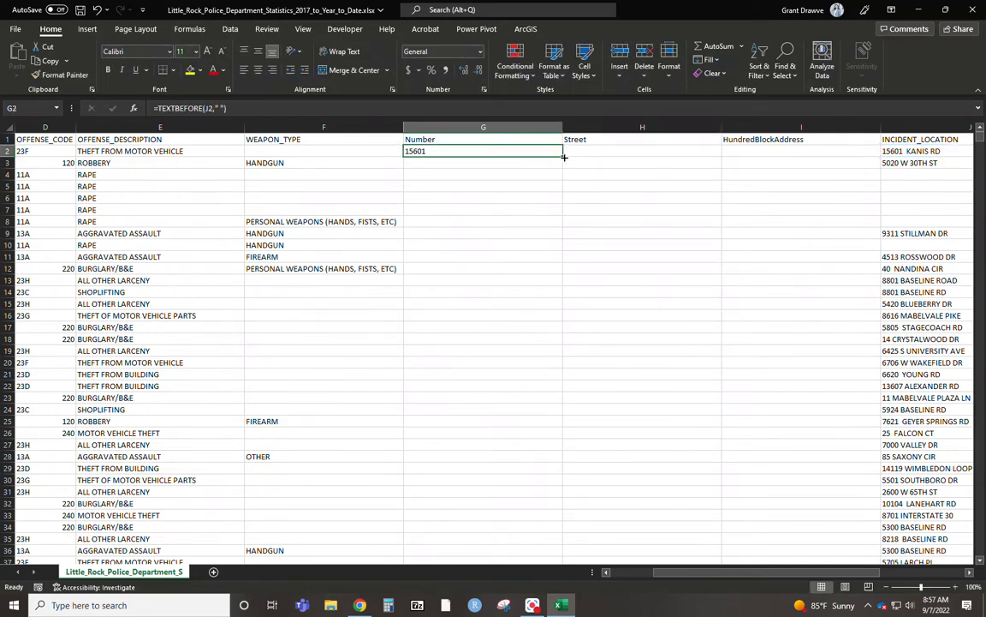
pyautogui.doubleClick(563, 156)
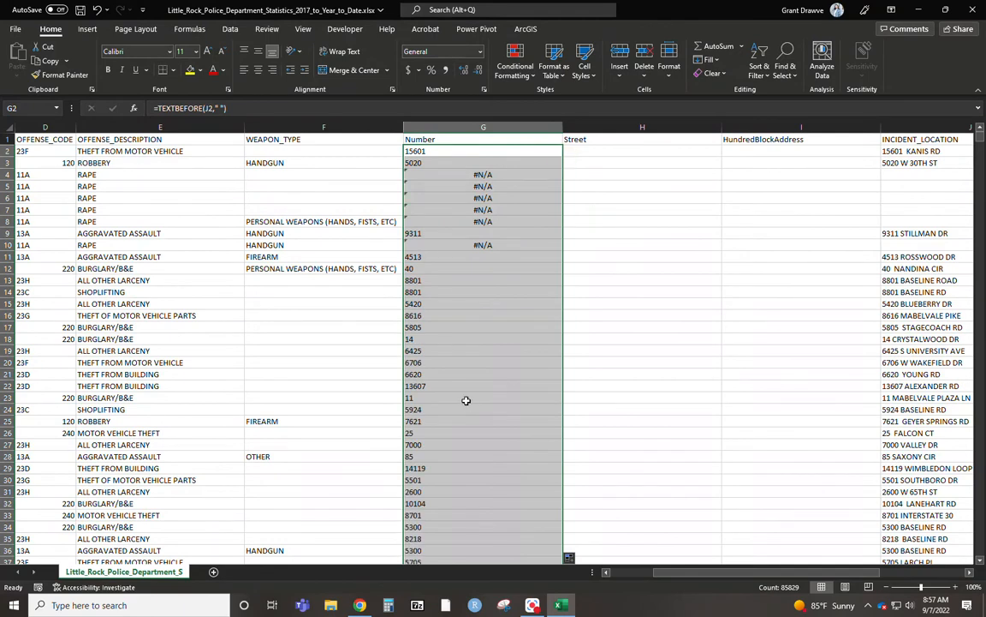
pyautogui.click(571, 150)
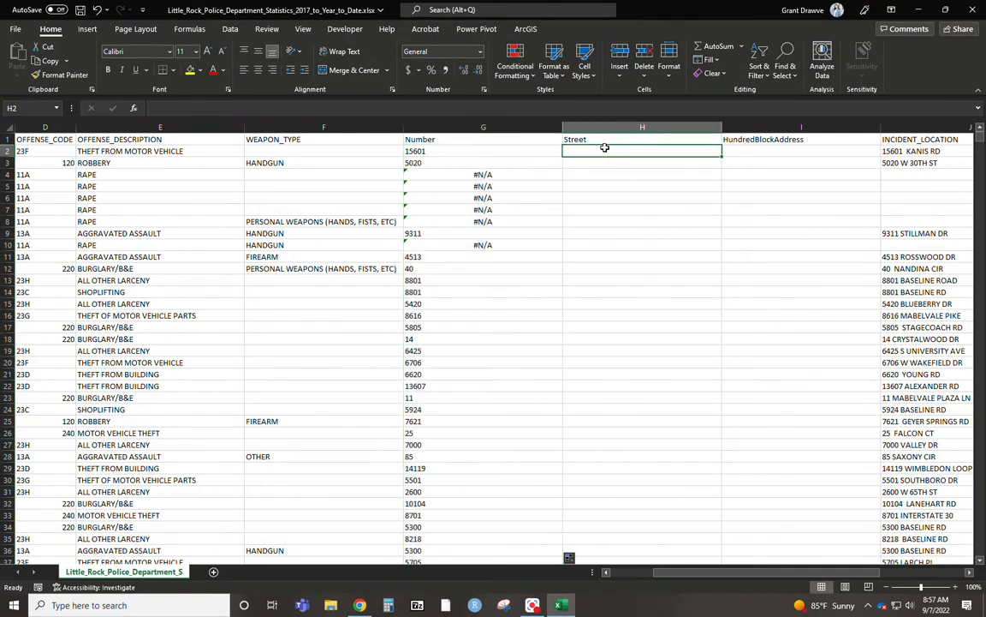
pyautogui.write('=text')
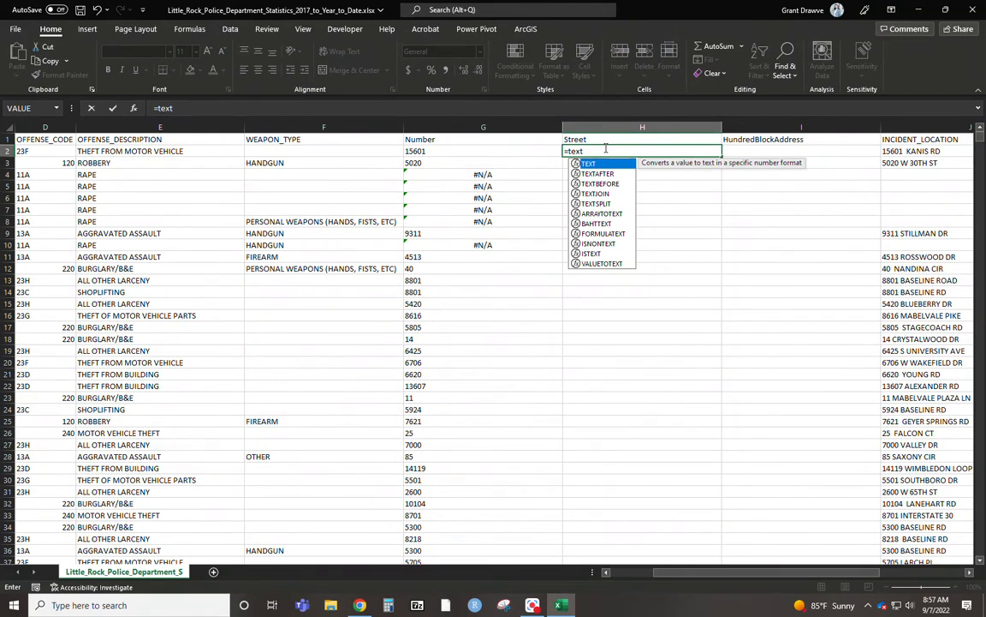
pyautogui.write('after(')
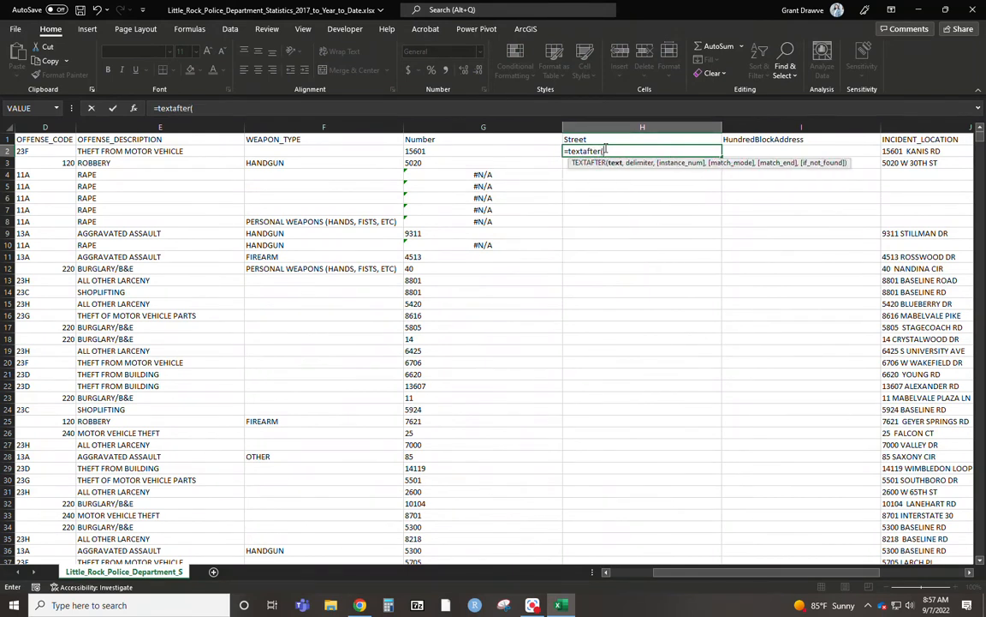
pyautogui.press('Escape')
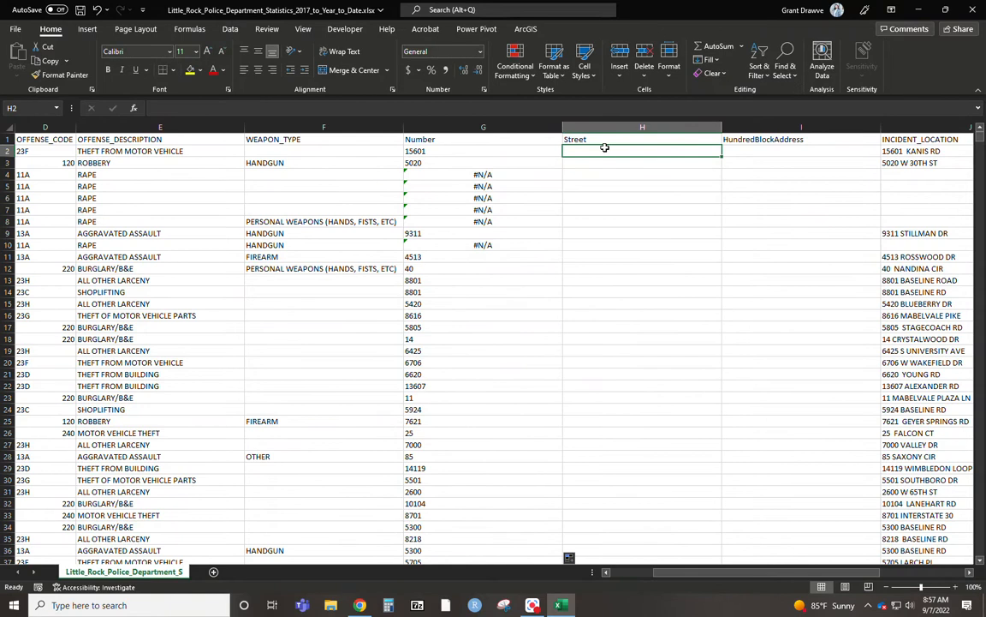
# Set the number format of the entire INCIDENT_LOCATION column to Text.
pyautogui.click(920, 126)
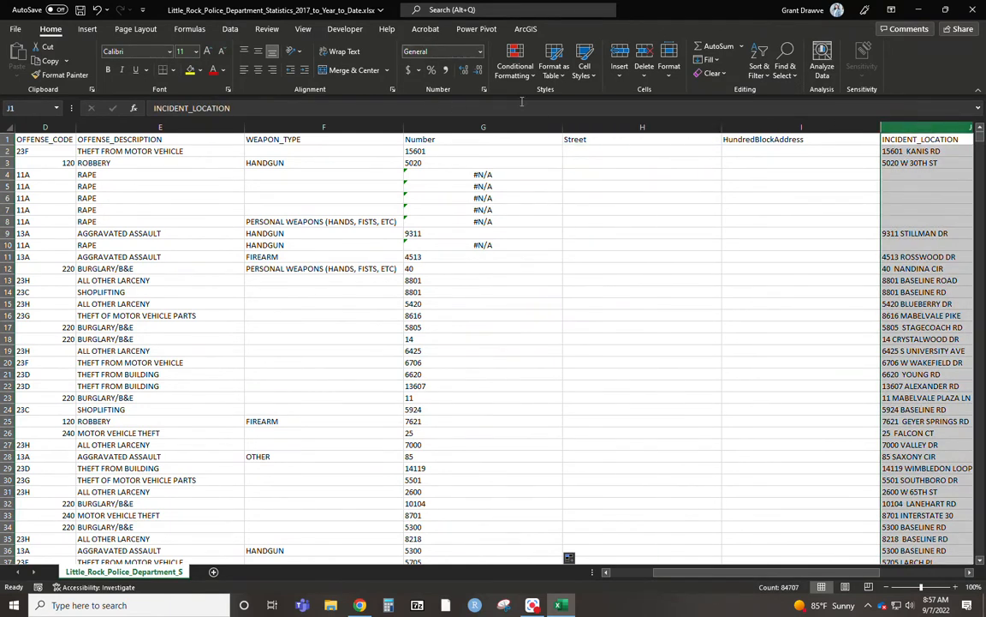
pyautogui.click(481, 52)
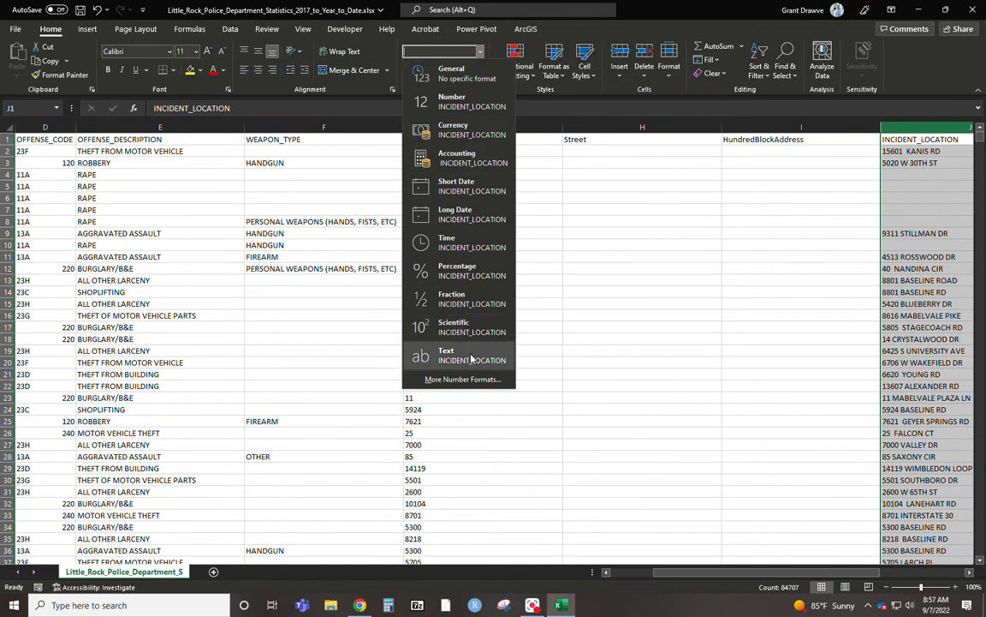
pyautogui.click(428, 354)
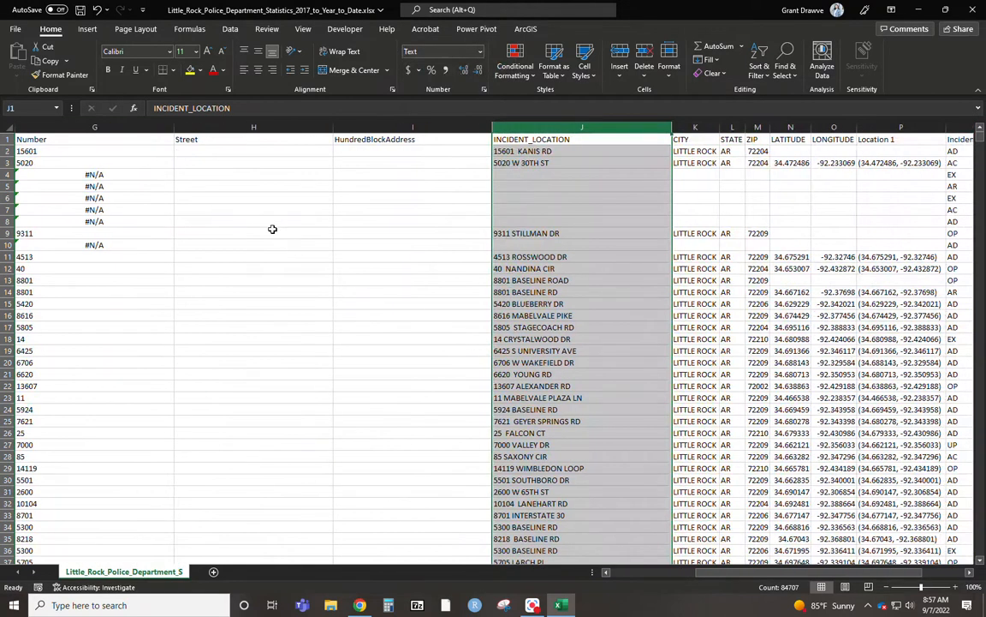
# Enter =TEXTAFTER(J2," ") in H2 to extract the street name from the incident location.
pyautogui.click(199, 153)
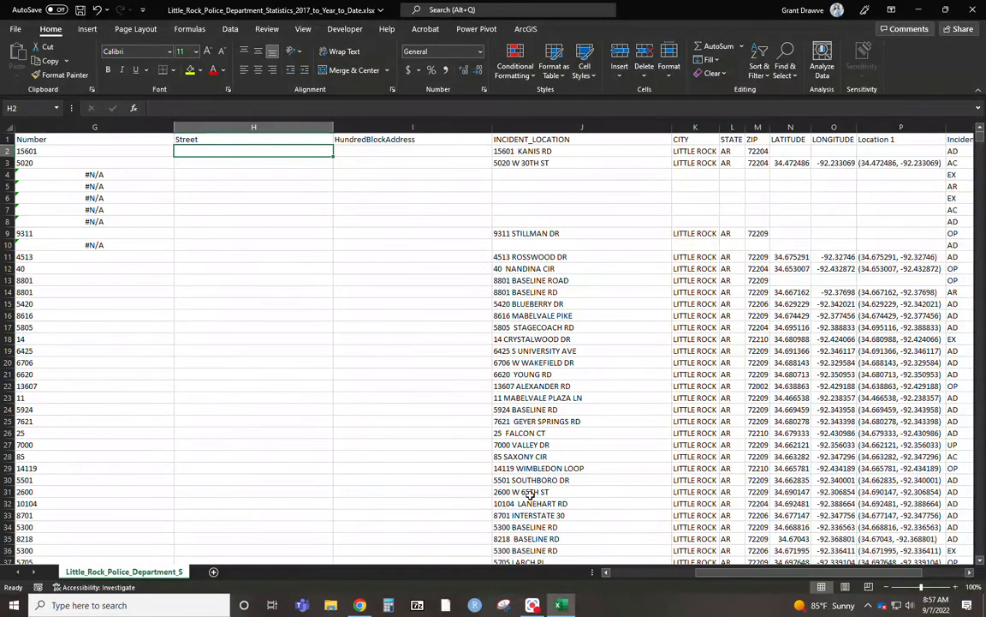
pyautogui.moveTo(740, 573); pyautogui.dragTo(686, 577)
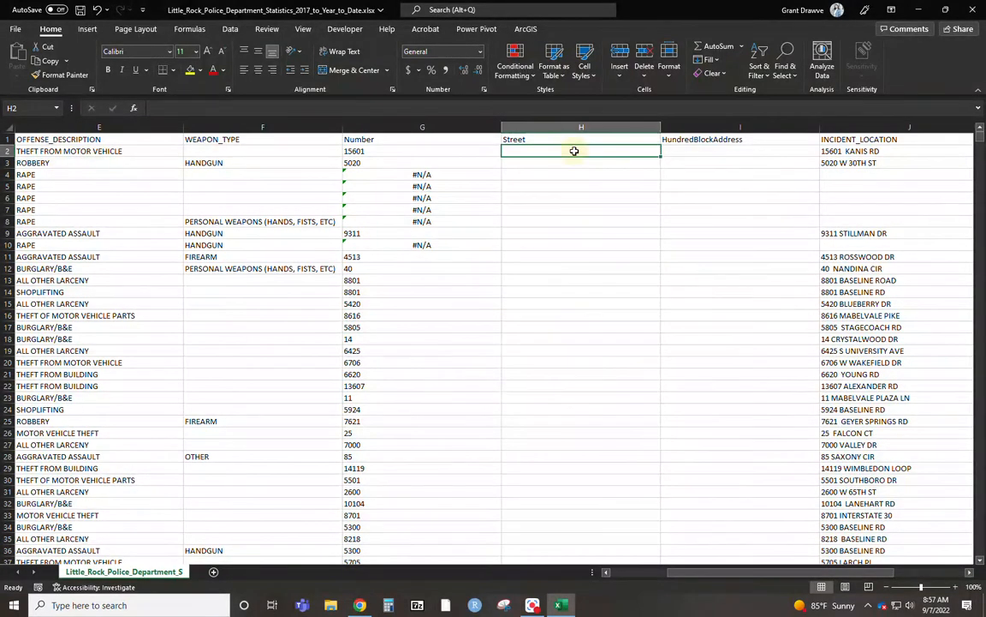
pyautogui.write('=')
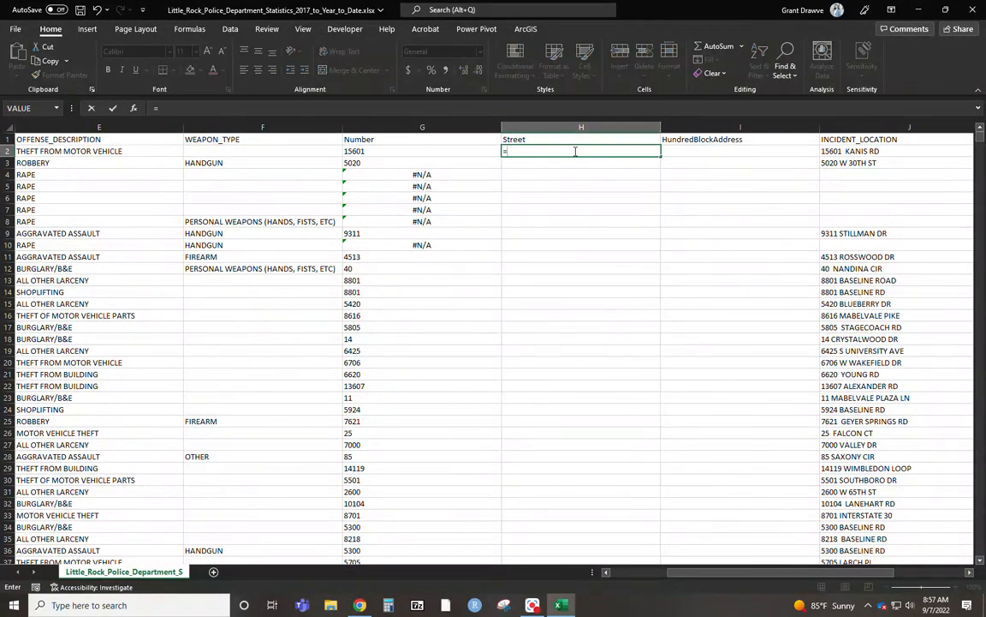
pyautogui.write('text')
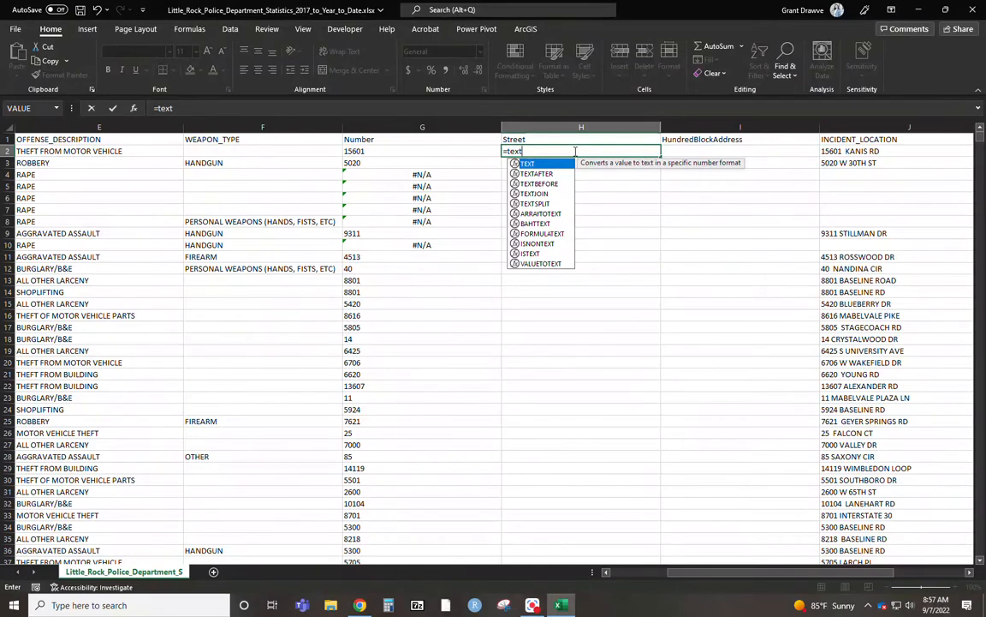
pyautogui.write('after')
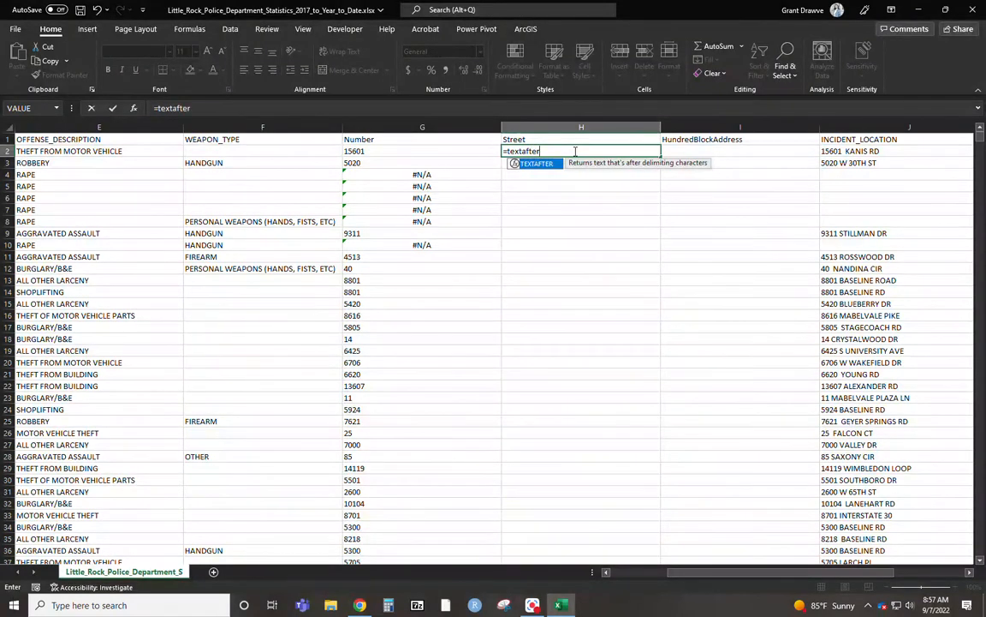
pyautogui.write('(')
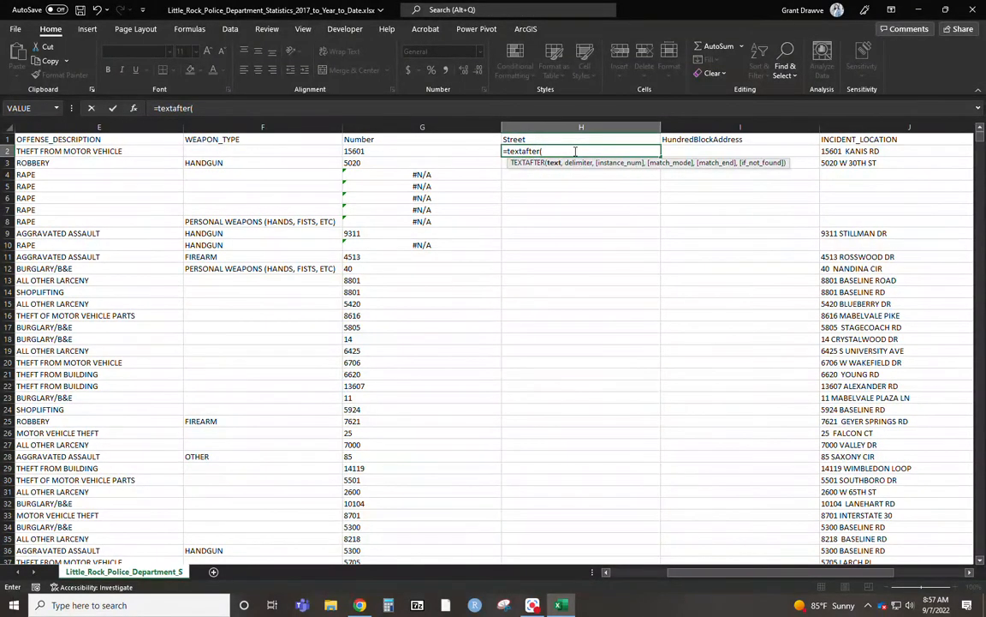
pyautogui.click(857, 155)
pyautogui.write(',')
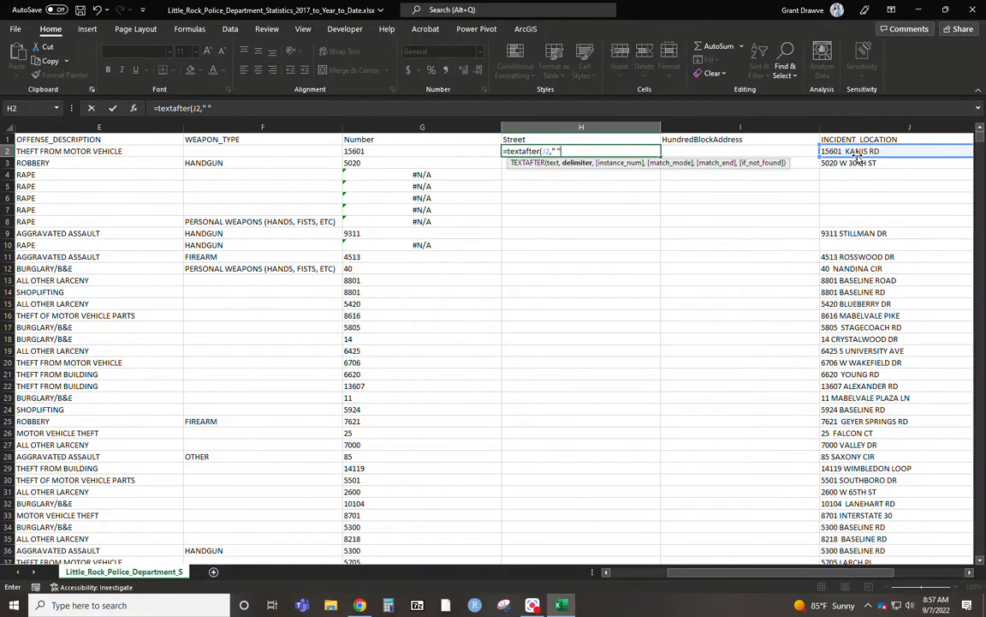
pyautogui.write('" ")')
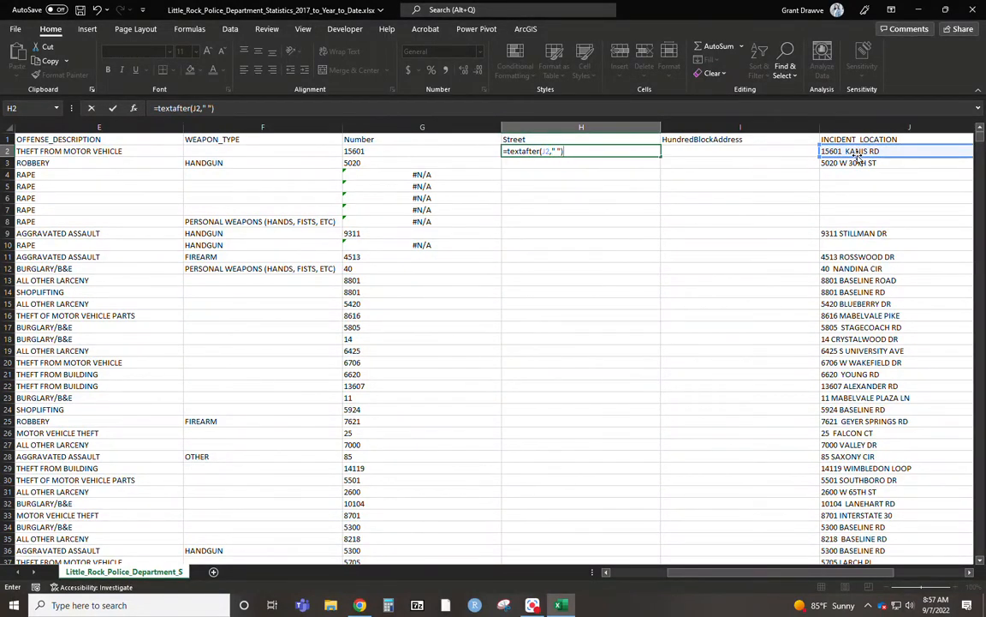
pyautogui.press('Return')
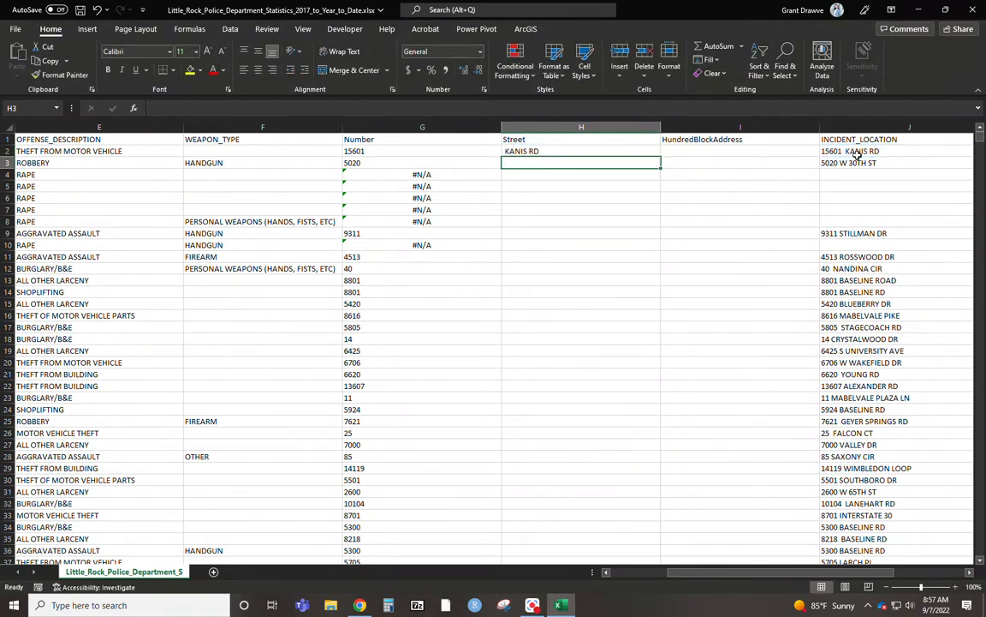
# Check the TEXTAFTER formula in H2 and fill it down the whole Street column.
pyautogui.click(540, 152)
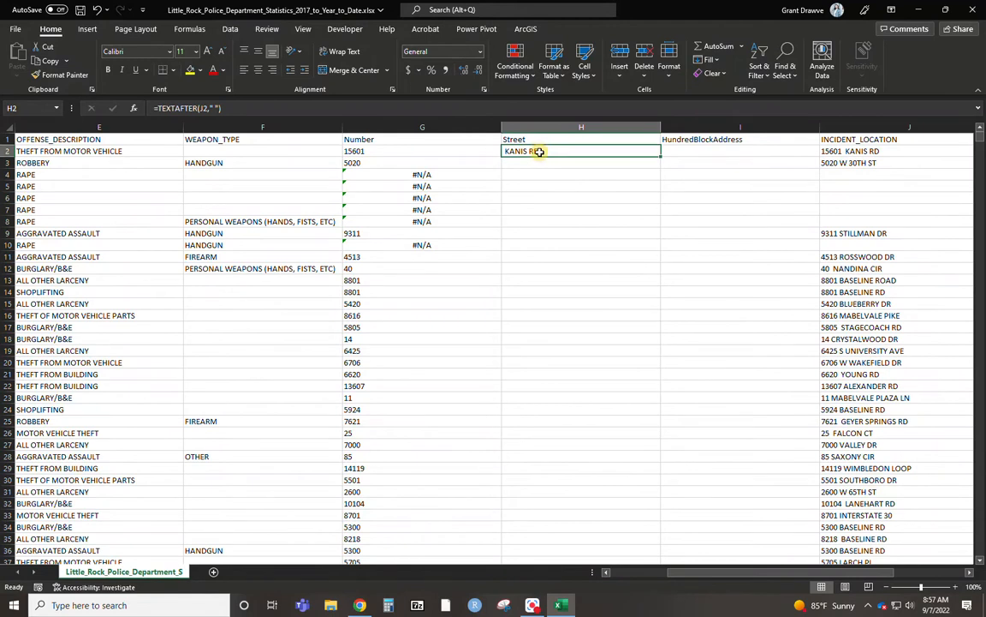
pyautogui.doubleClick(540, 152)
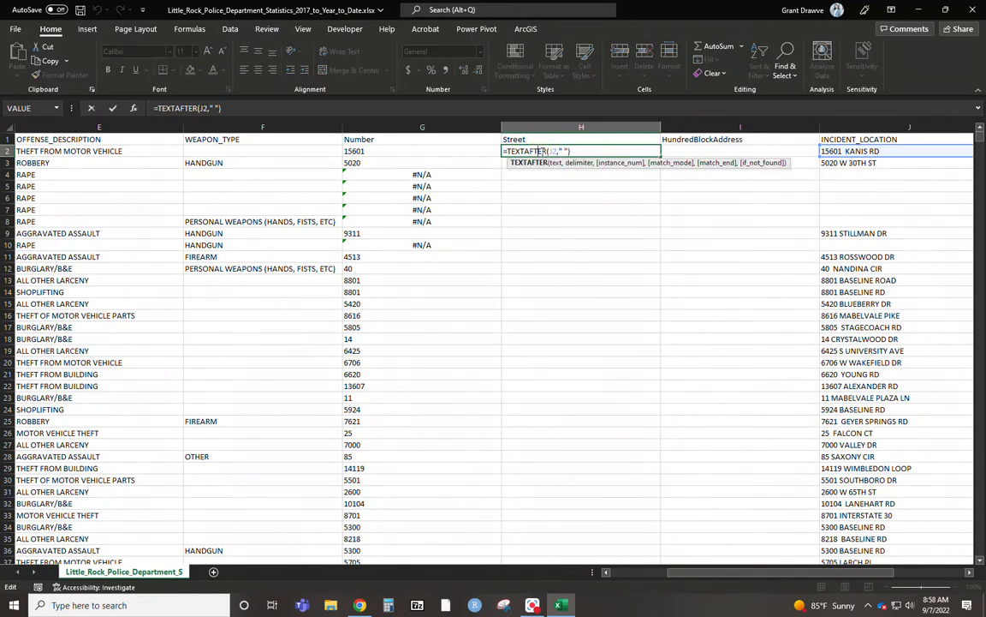
pyautogui.click(625, 155)
pyautogui.hotkey('ctrl', 'Return')
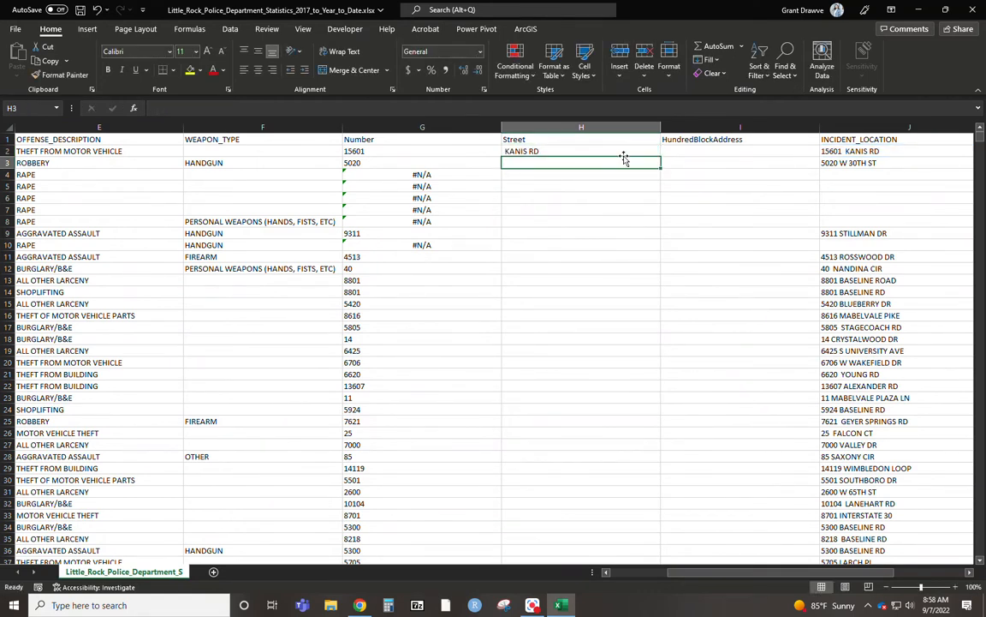
pyautogui.doubleClick(660, 158)
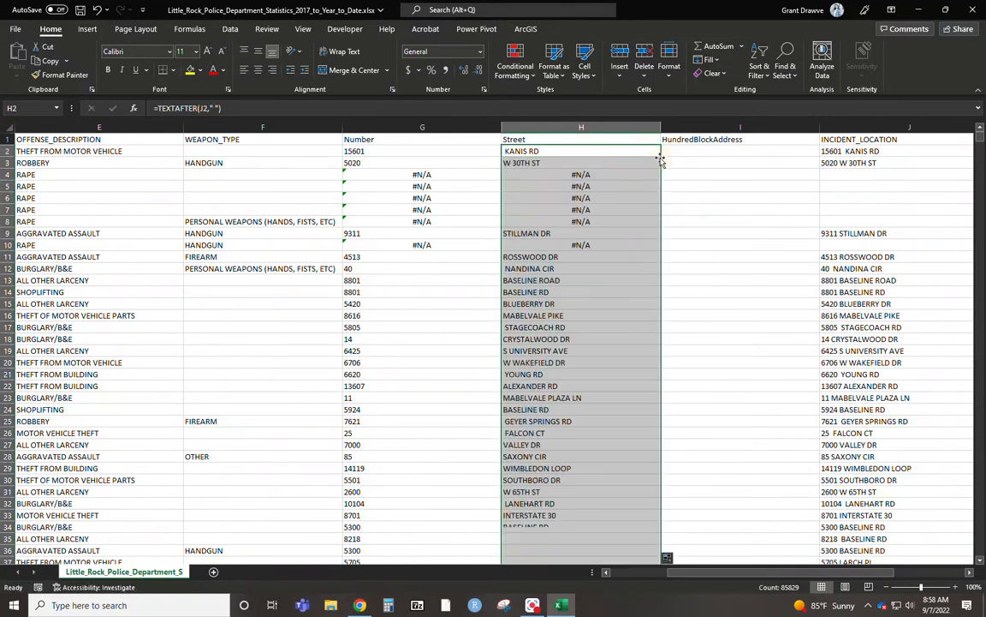
# Insert a new column between Number and Street and title it RoundDown in H1.
pyautogui.click(518, 494)
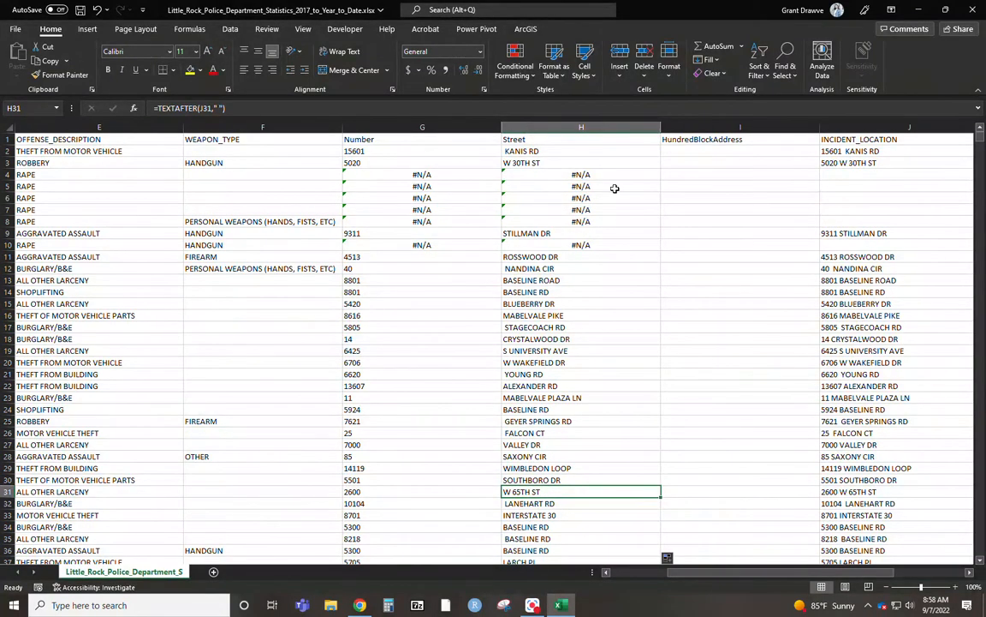
pyautogui.click(549, 127)
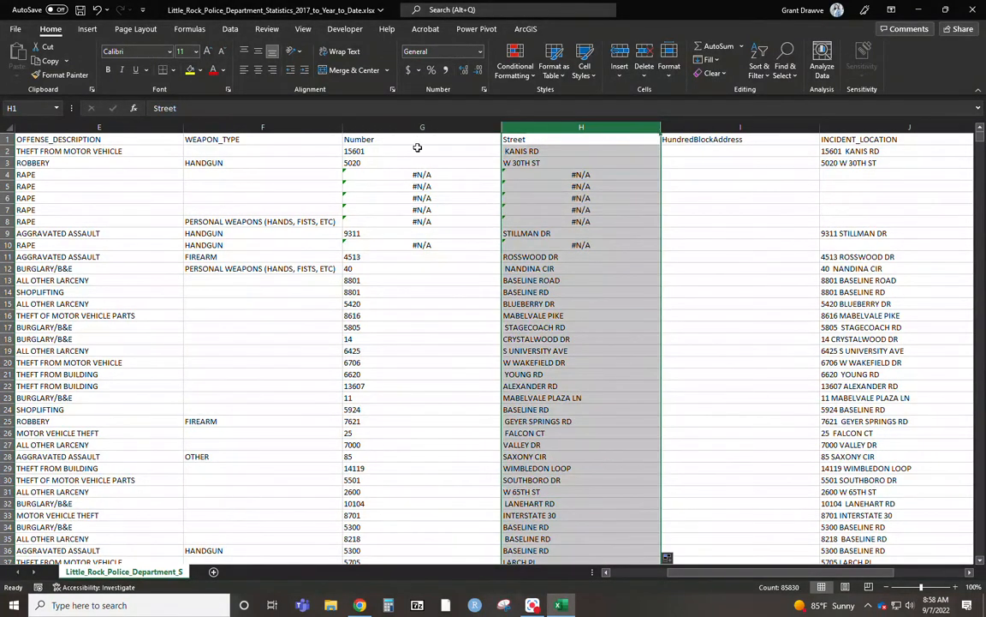
pyautogui.rightClick(549, 126)
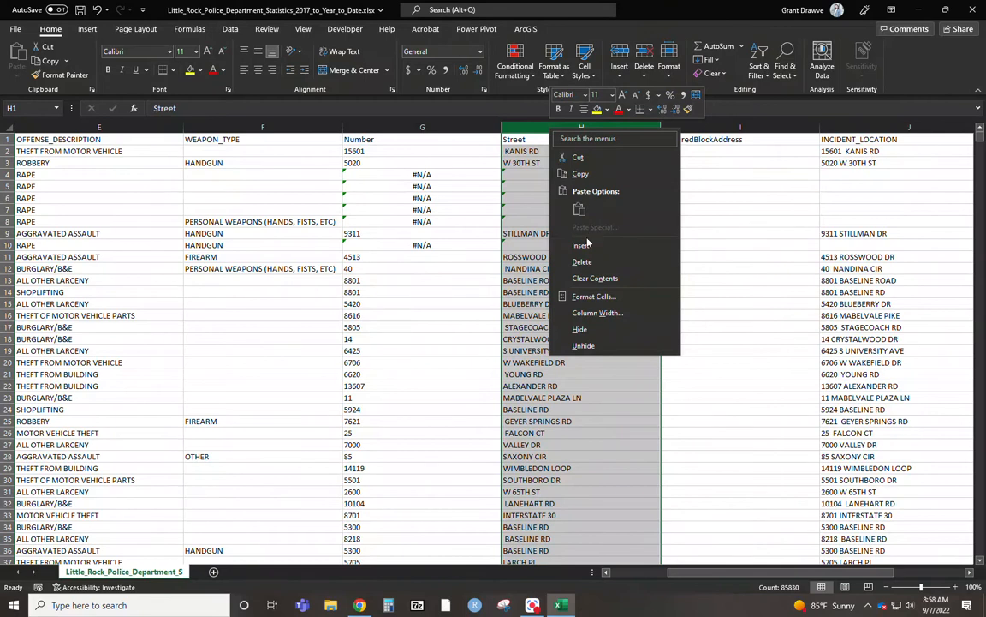
pyautogui.click(531, 221)
pyautogui.click(540, 141)
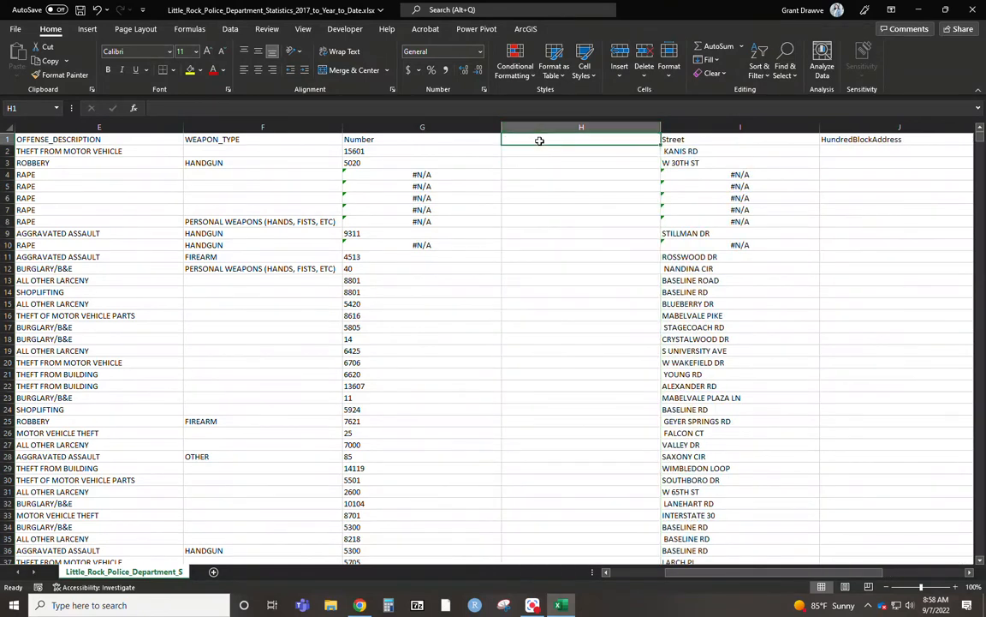
pyautogui.write('Rouudn')
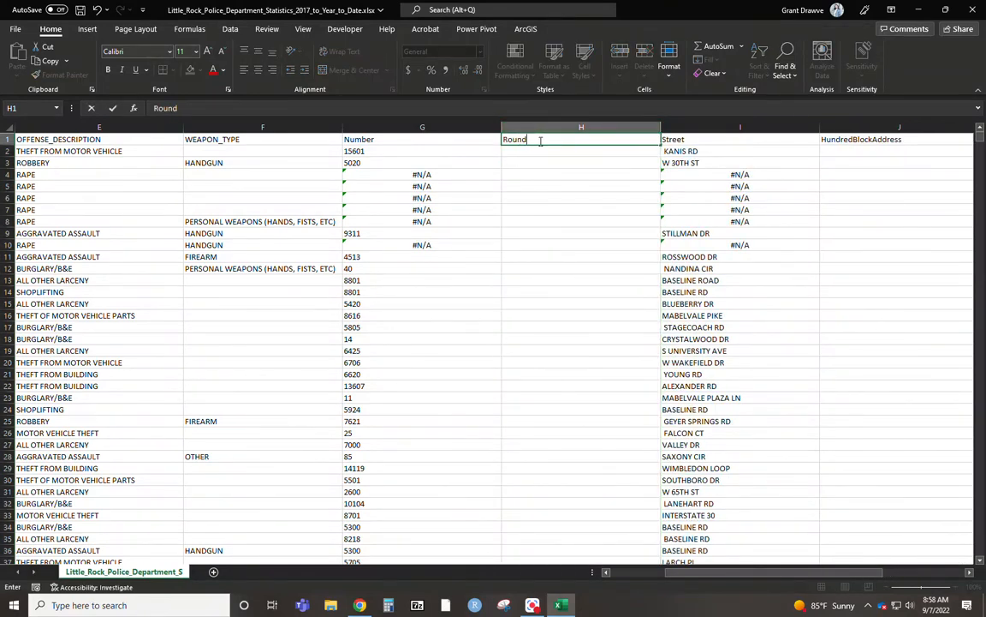
pyautogui.write('wn')
pyautogui.press('Return')
# Enter =ROUNDDOWN(G2, -2) in H2 and fill the formula down the whole RoundDown column.
pyautogui.write('=')
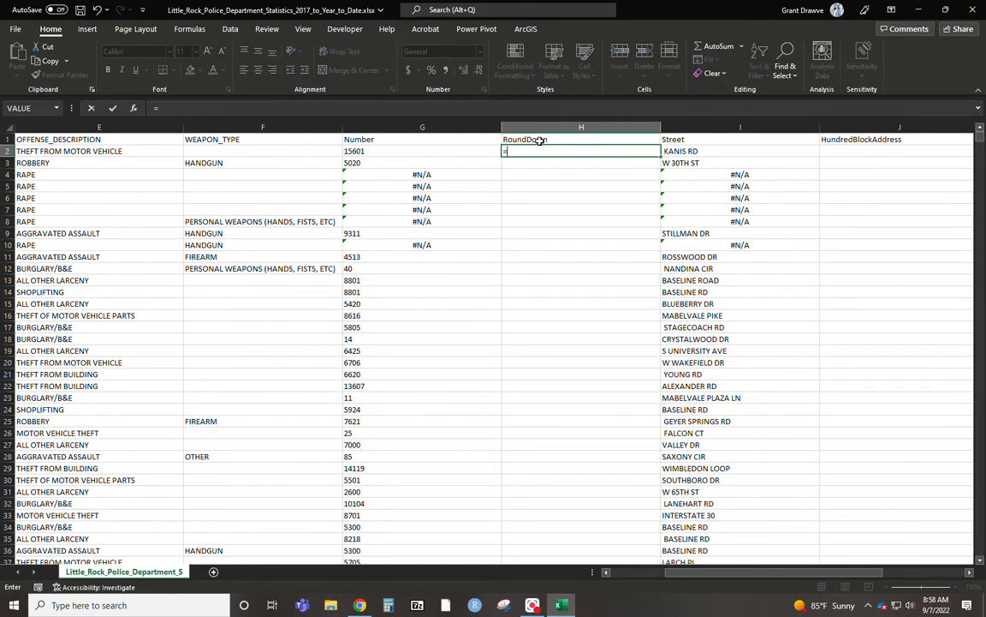
pyautogui.write('rouund')
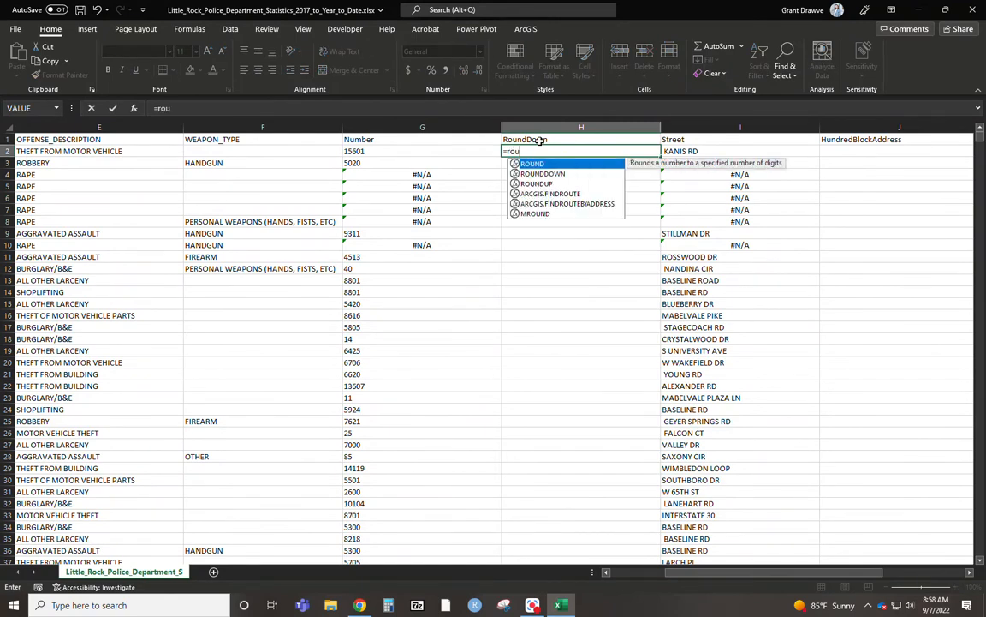
pyautogui.press('BackSpace')
pyautogui.press('BackSpace')
pyautogui.press('BackSpace')
pyautogui.write('ndd')
pyautogui.press('Tab')
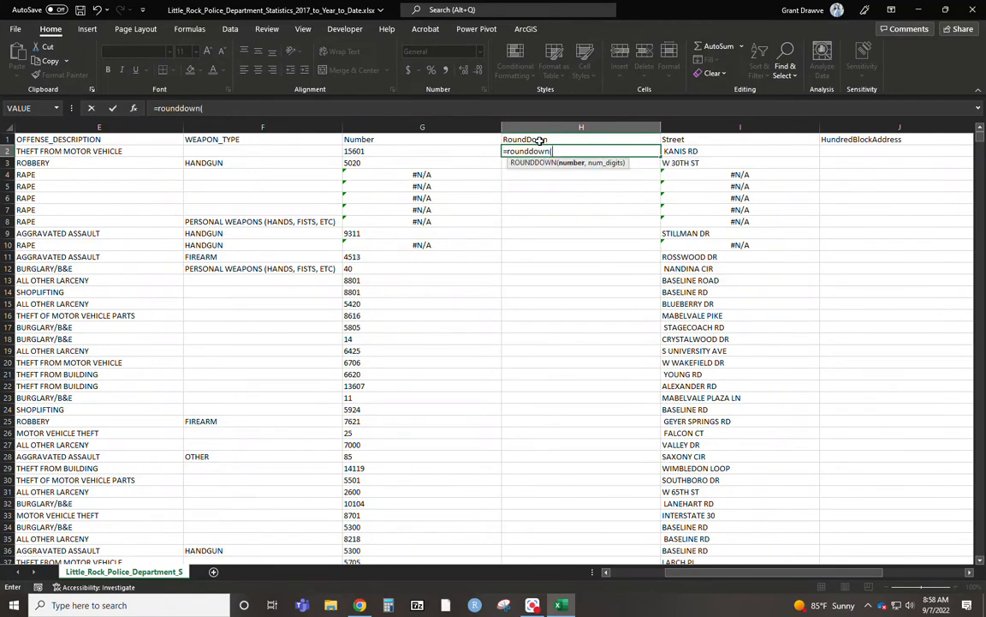
pyautogui.click(426, 150)
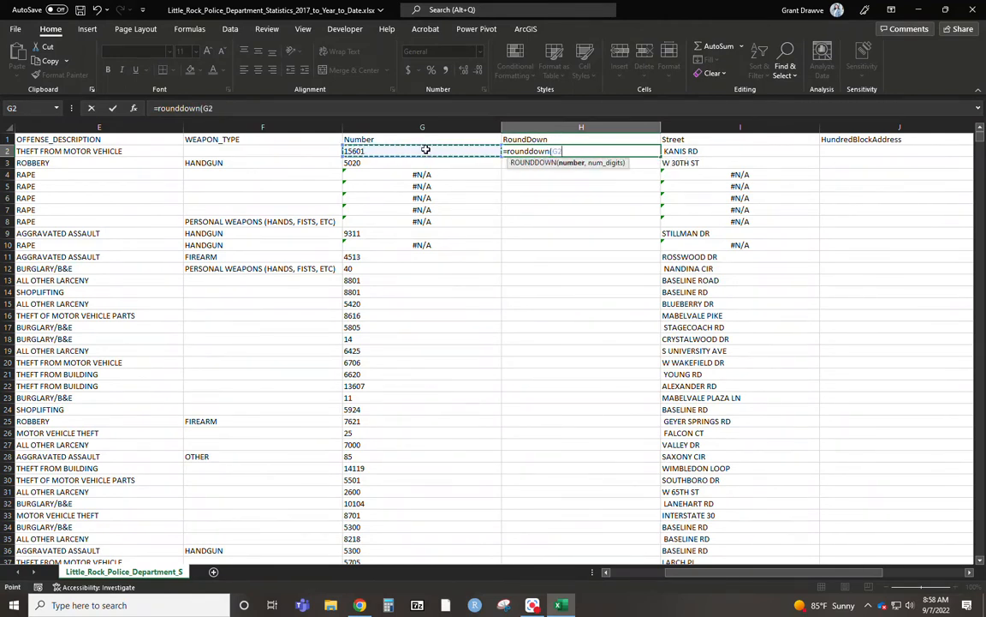
pyautogui.write(', -2')
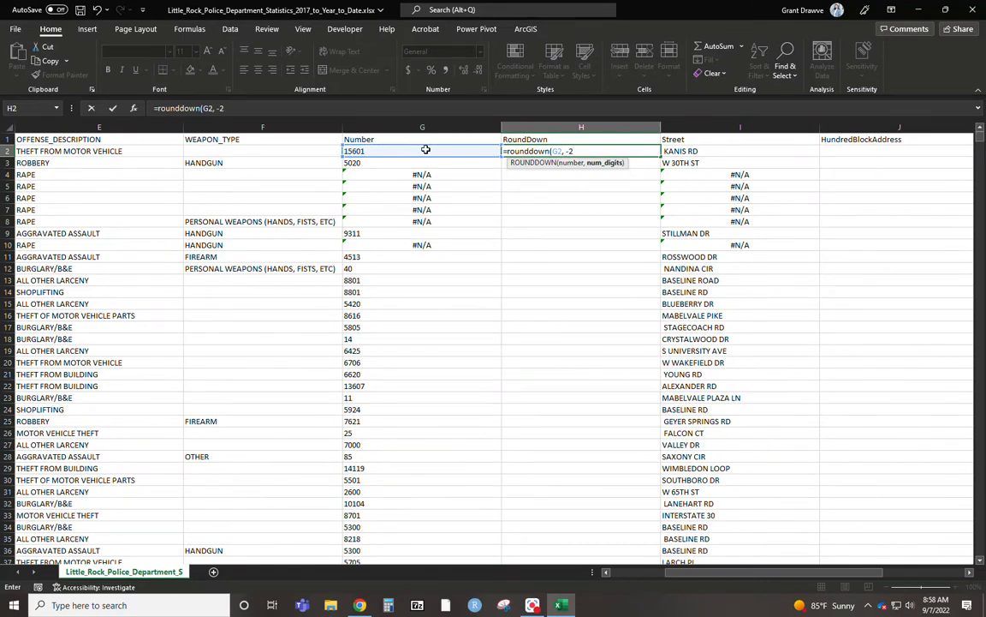
pyautogui.write(')')
pyautogui.press('Return')
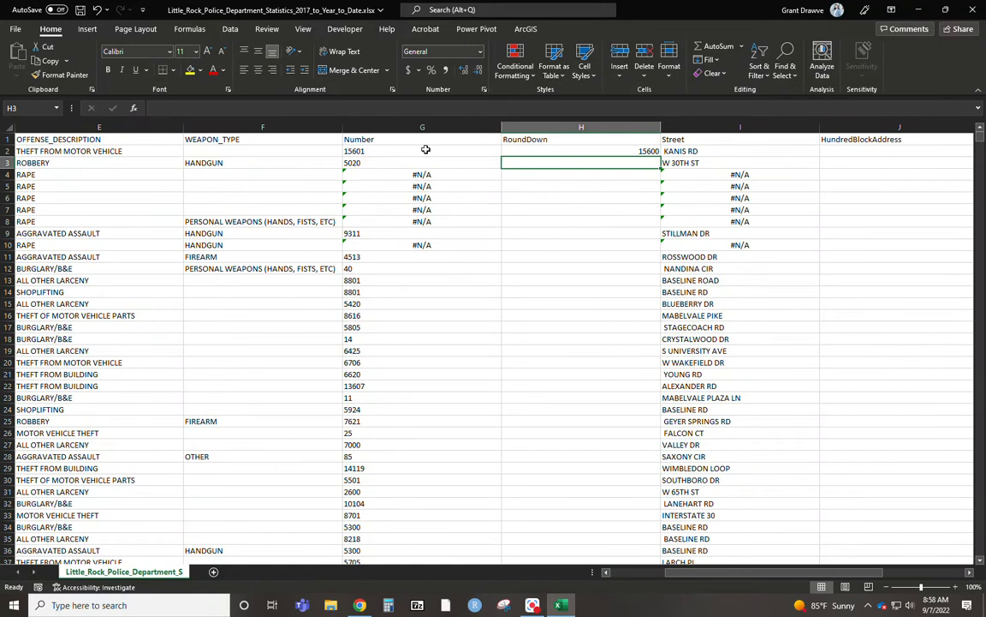
pyautogui.click(635, 151)
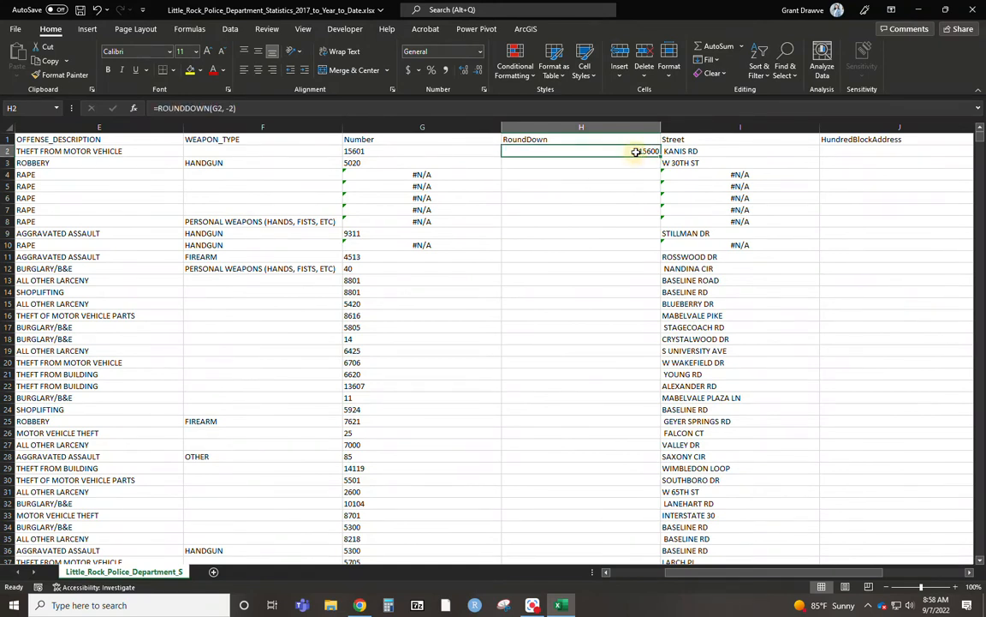
pyautogui.doubleClick(660, 155)
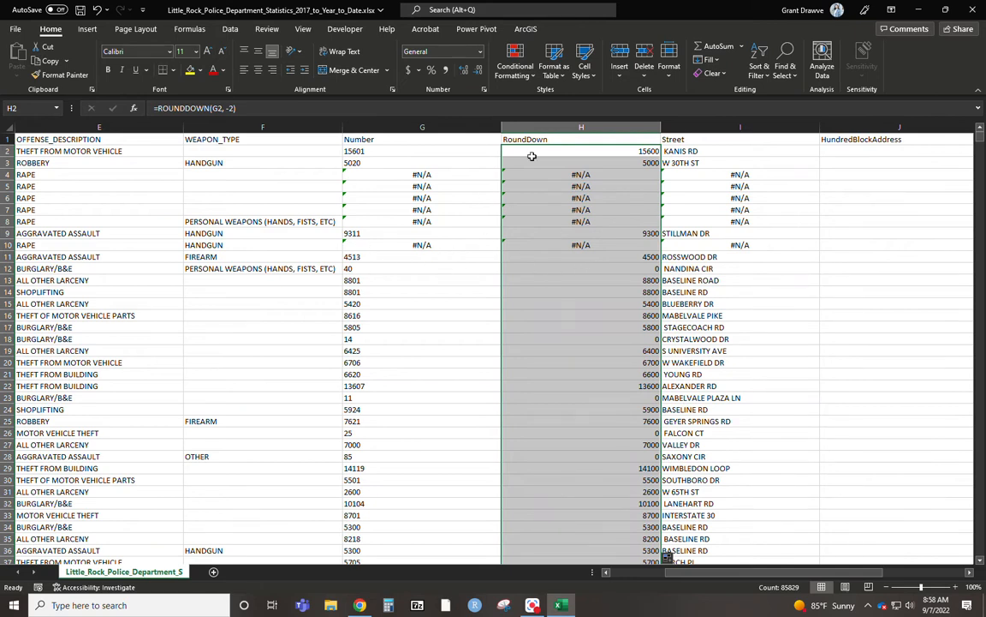
# Replace the formulas in the Number, RoundDown and Street columns with their values and spot-check several cells.
pyautogui.moveTo(815, 580); pyautogui.dragTo(829, 580)
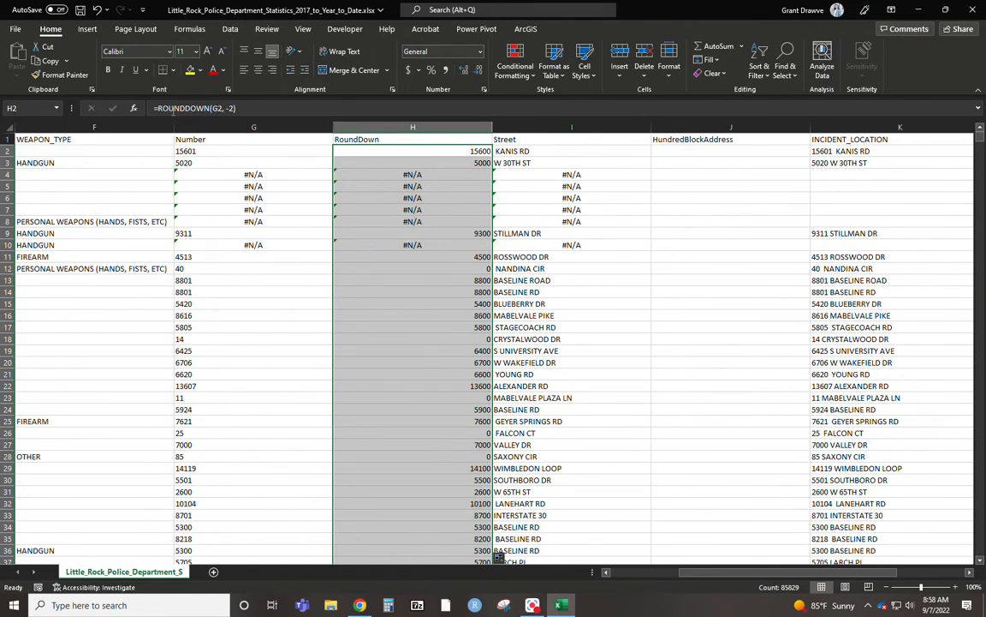
pyautogui.moveTo(257, 127); pyautogui.dragTo(528, 130)
pyautogui.rightClick(528, 130)
pyautogui.click(558, 173)
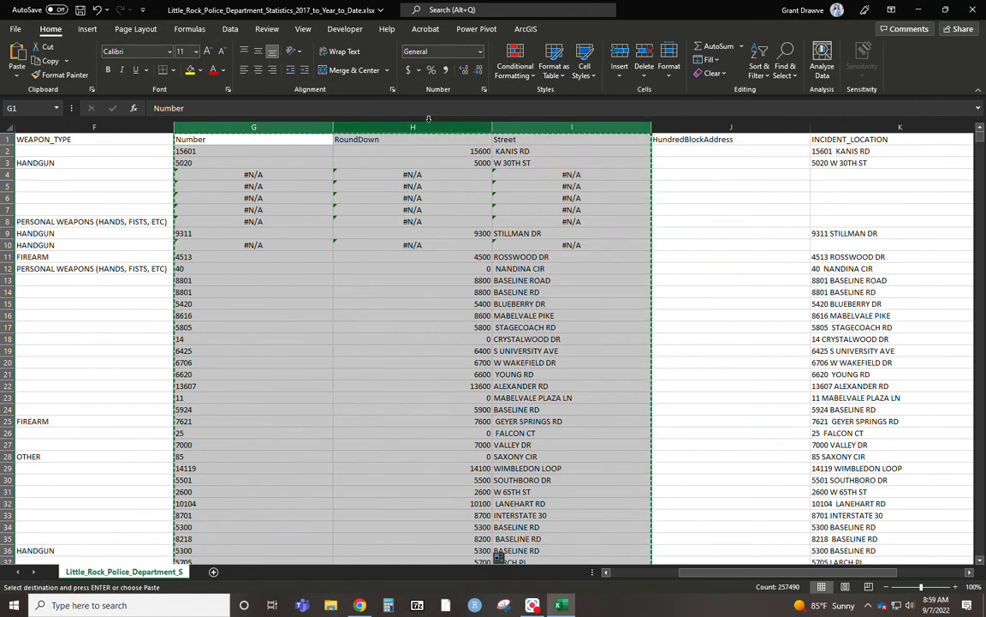
pyautogui.rightClick(429, 131)
pyautogui.click(474, 208)
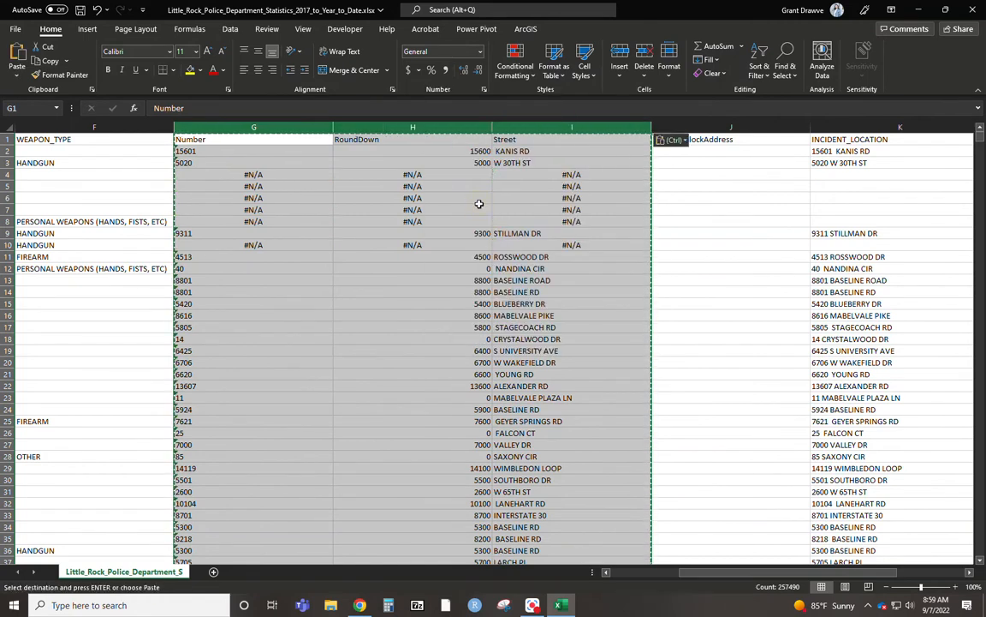
pyautogui.click(392, 276)
pyautogui.click(293, 276)
pyautogui.click(383, 387)
pyautogui.click(603, 254)
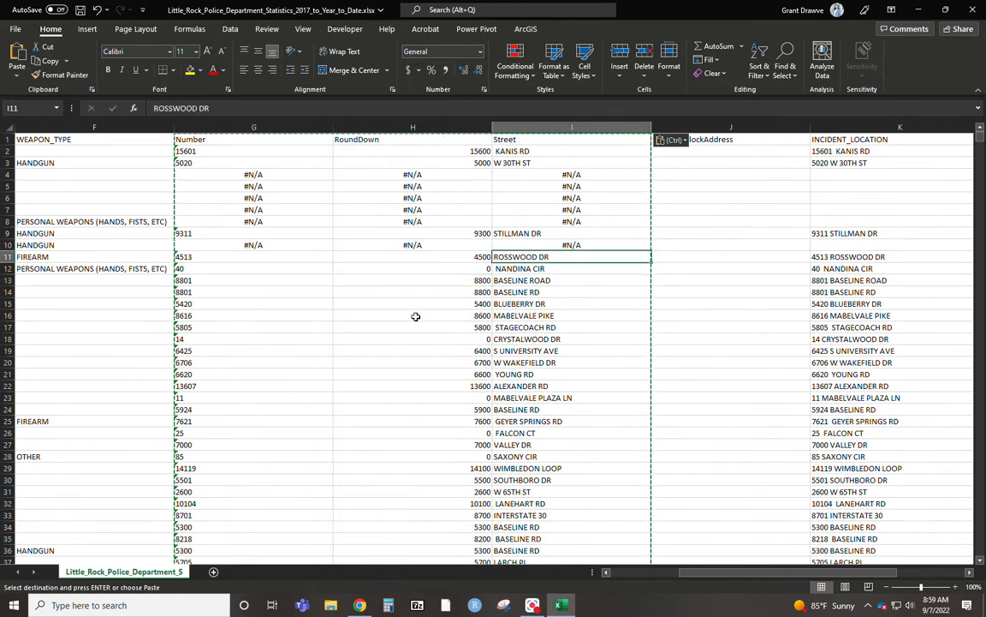
# Enter =CONCAT(H2,) in J2, the first data cell of the HundredBlockAddress column.
pyautogui.click(730, 280)
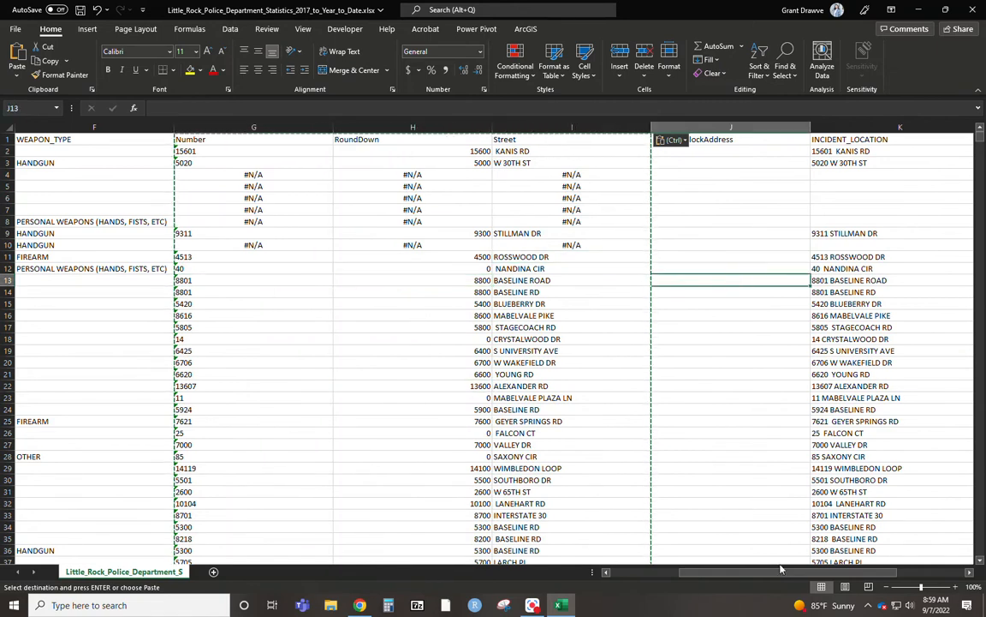
pyautogui.moveTo(782, 572)
pyautogui.mouseDown()
pyautogui.moveTo(799, 571)
pyautogui.moveTo(784, 571)
pyautogui.mouseUp()
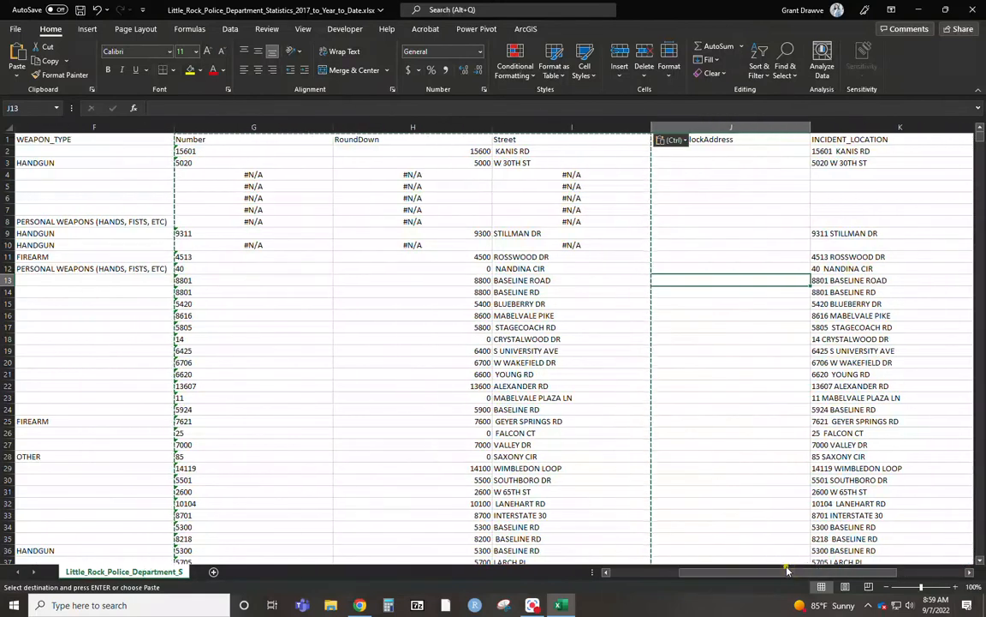
pyautogui.click(710, 151)
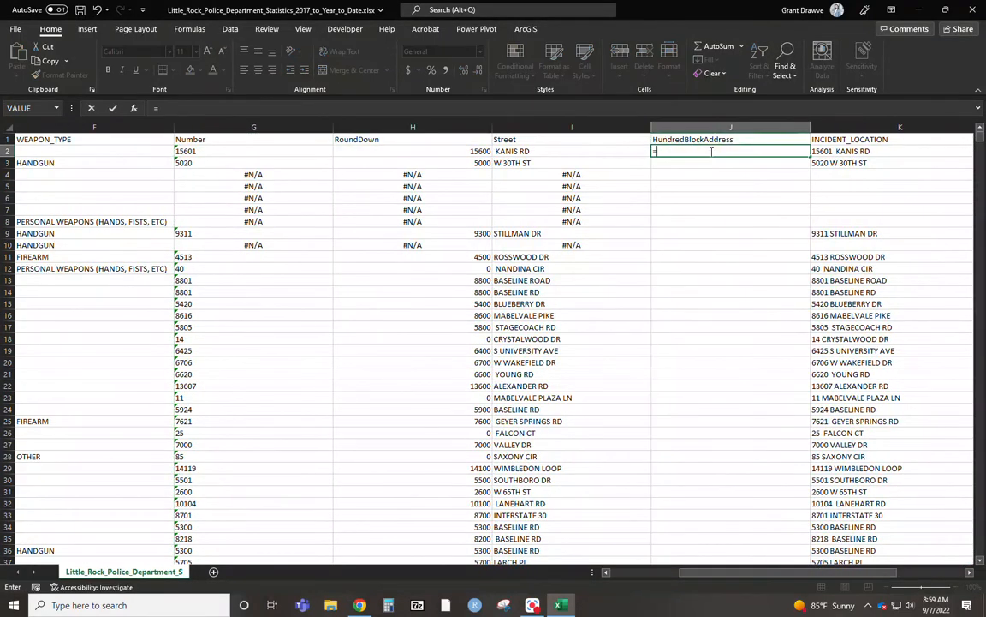
pyautogui.write('=concat')
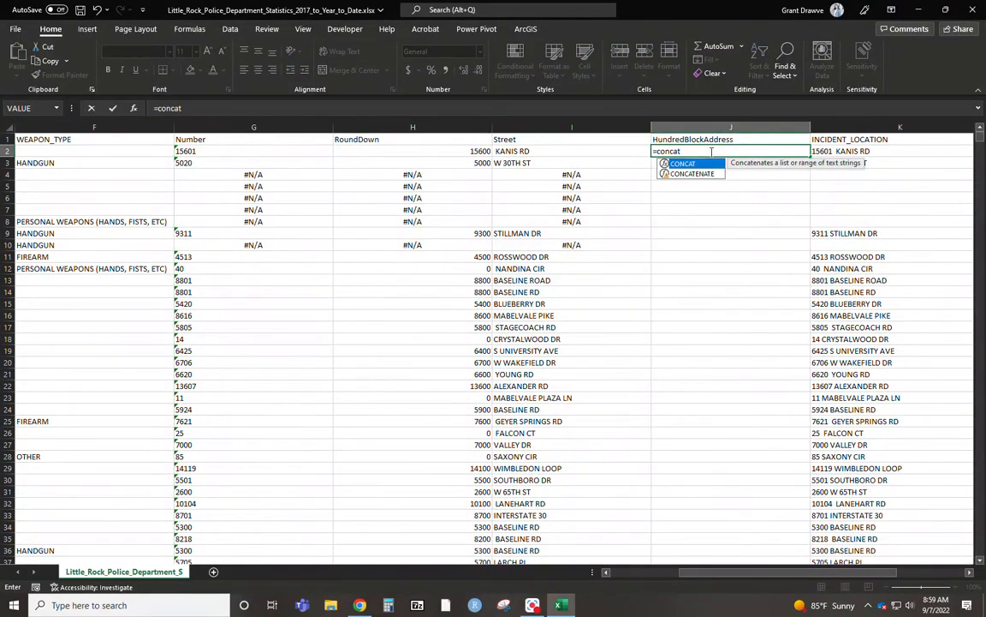
pyautogui.write('(')
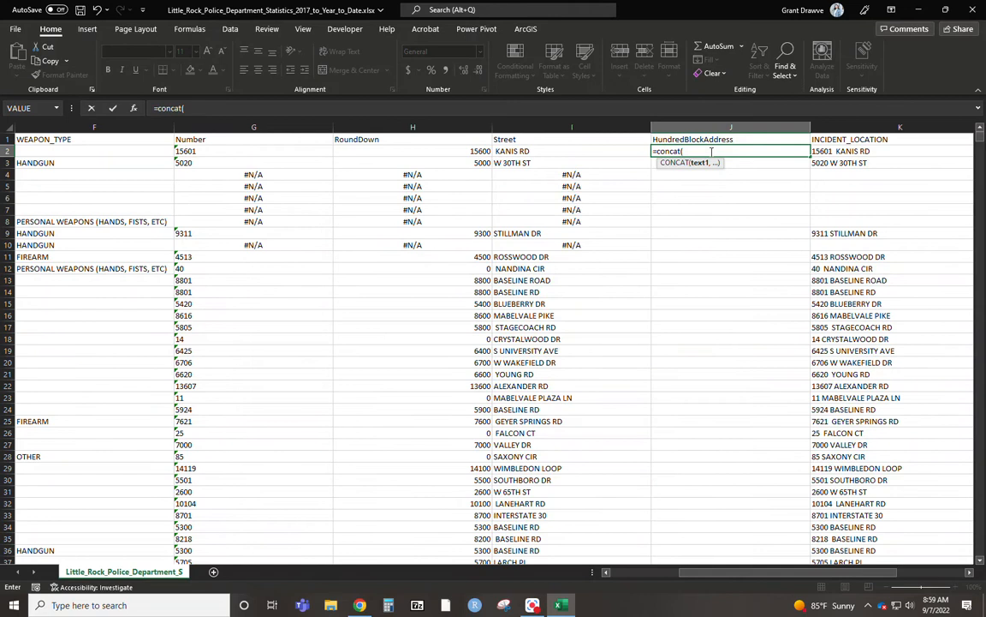
pyautogui.click(384, 151)
pyautogui.hotkey('shift', 'Return')
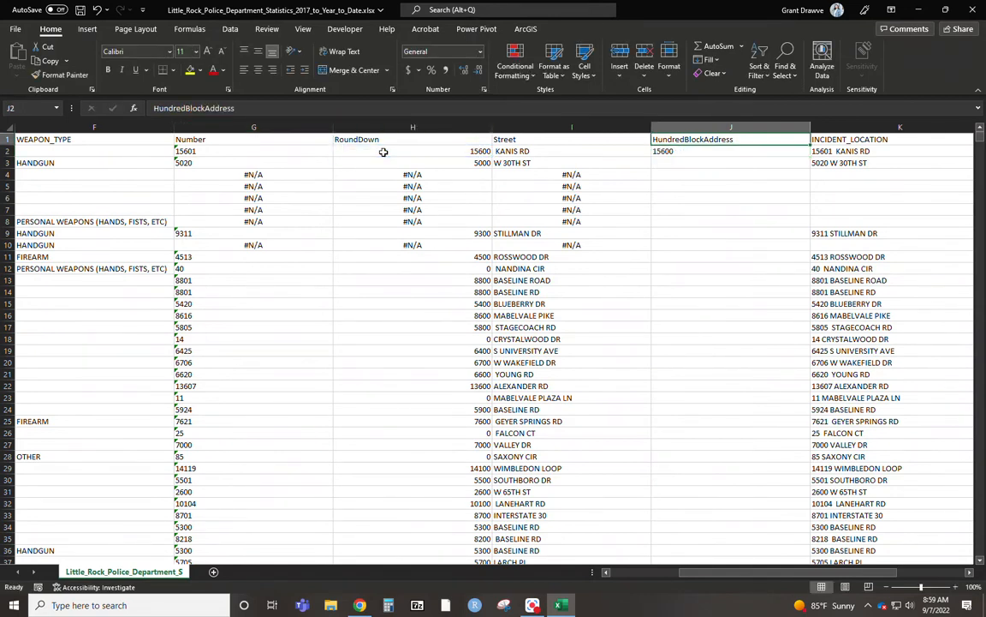
# Change the formula in J2 to =CONCAT(H2," ",I2) and fill it down through J9.
pyautogui.click(673, 155)
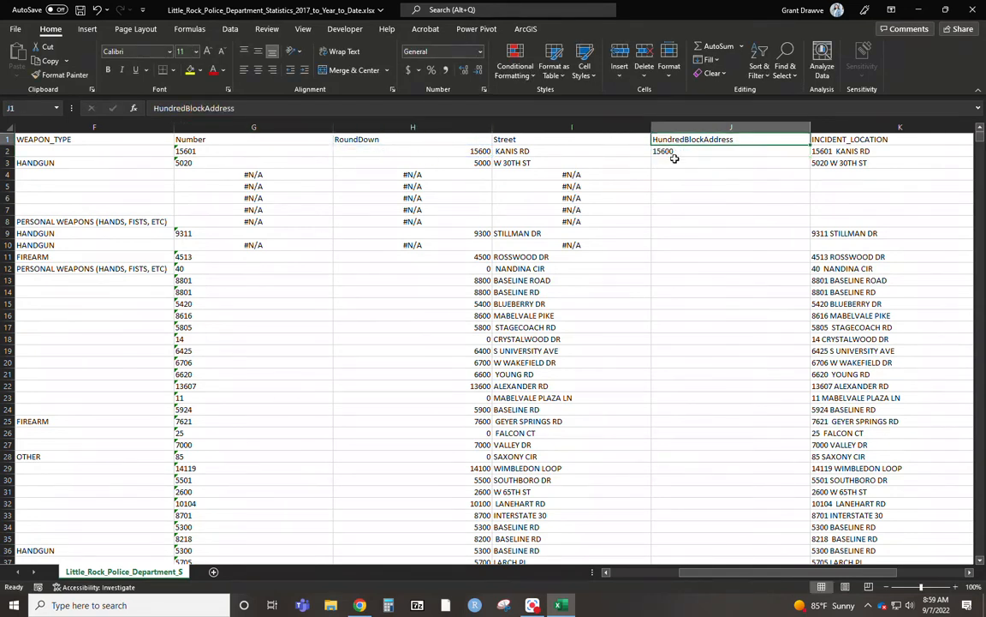
pyautogui.click(496, 105)
pyautogui.press('BackSpace')
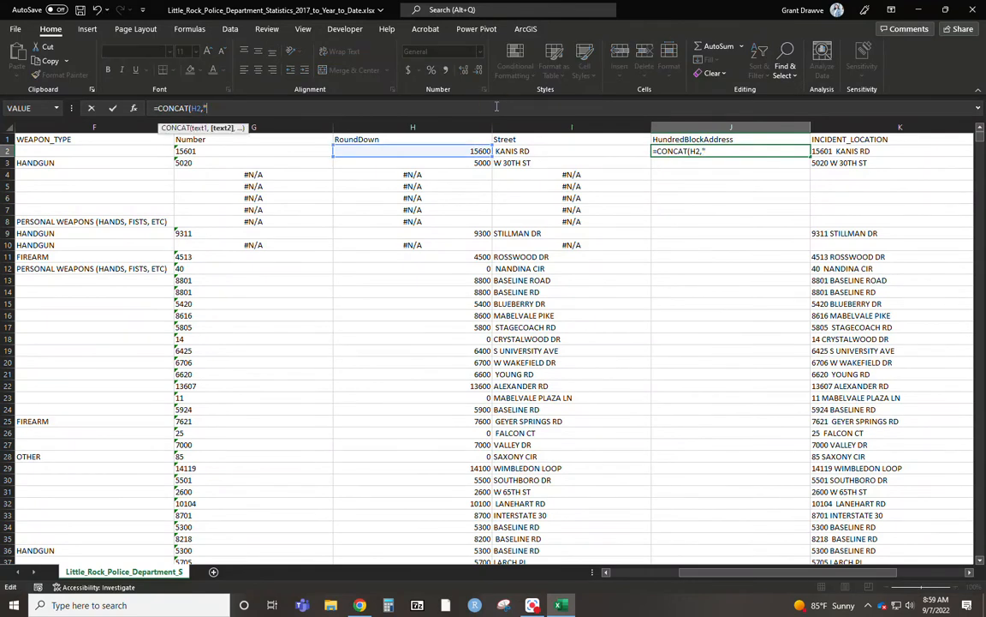
pyautogui.write('" ",')
pyautogui.click(569, 157)
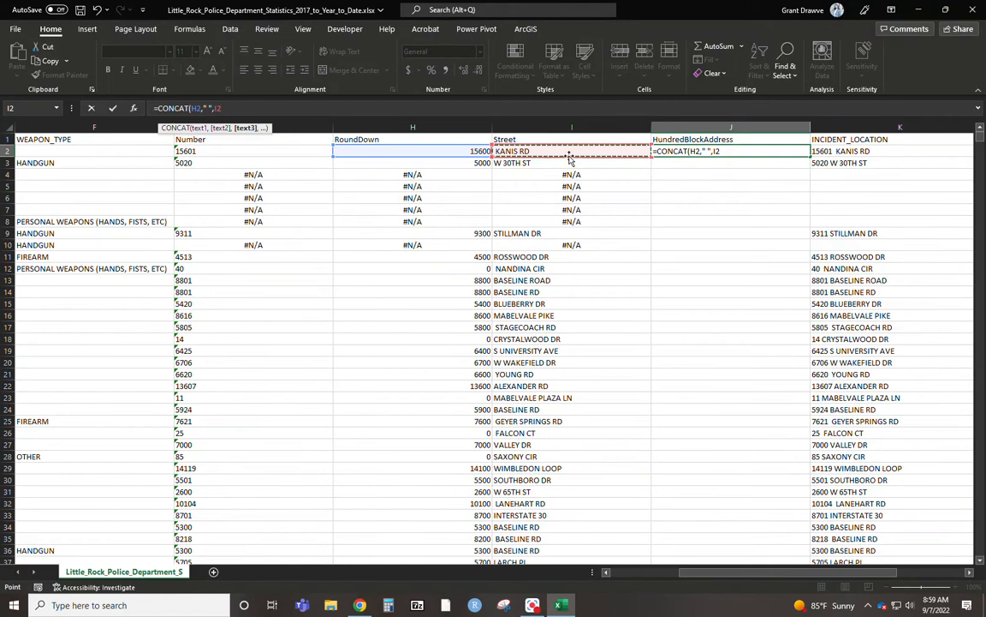
pyautogui.press('Return')
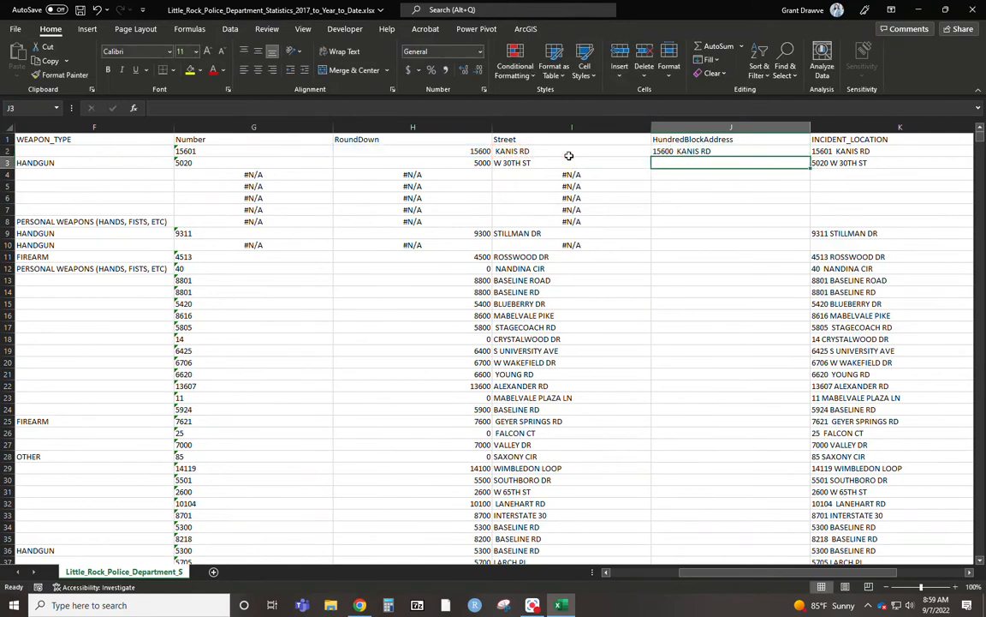
pyautogui.click(705, 151)
pyautogui.moveTo(810, 157); pyautogui.dragTo(802, 241)
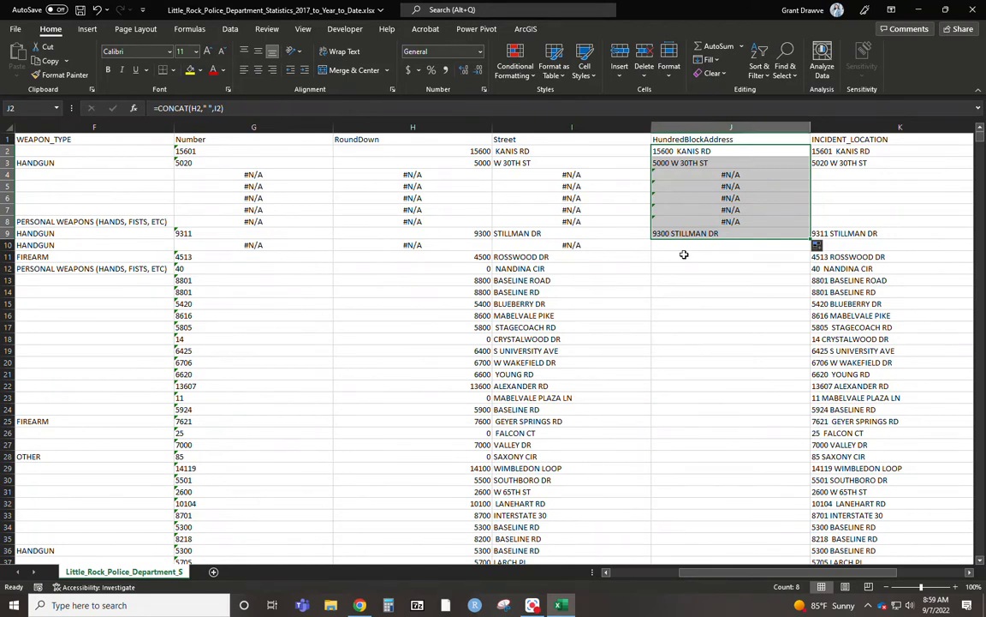
# Enter row 11's rounded number and street name manually in J11, with the street name in title case.
pyautogui.click(684, 254)
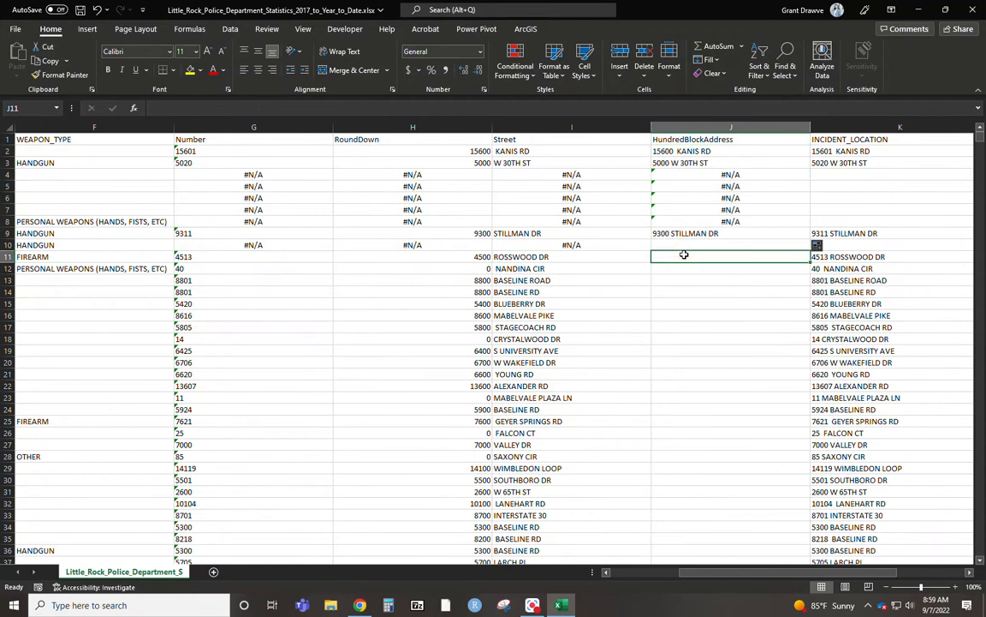
pyautogui.write('4500')
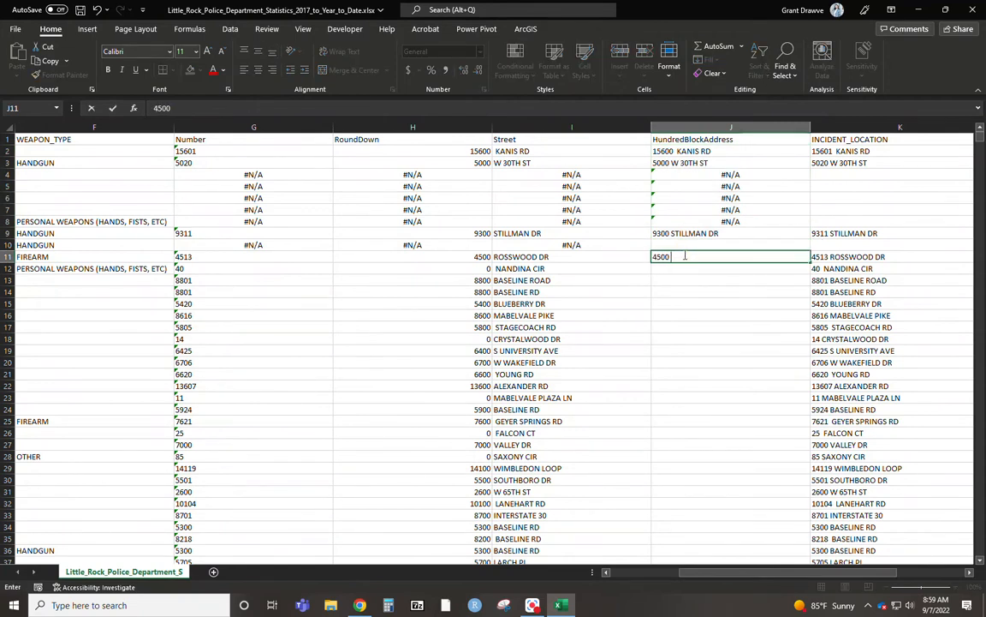
pyautogui.write(' Rosswood Dr')
pyautogui.press('Return')
# Try a manual address entry in J12 to bring up Flash Fill suggestions, and clear the cell's entry.
pyautogui.write('0 Nandina Cir')
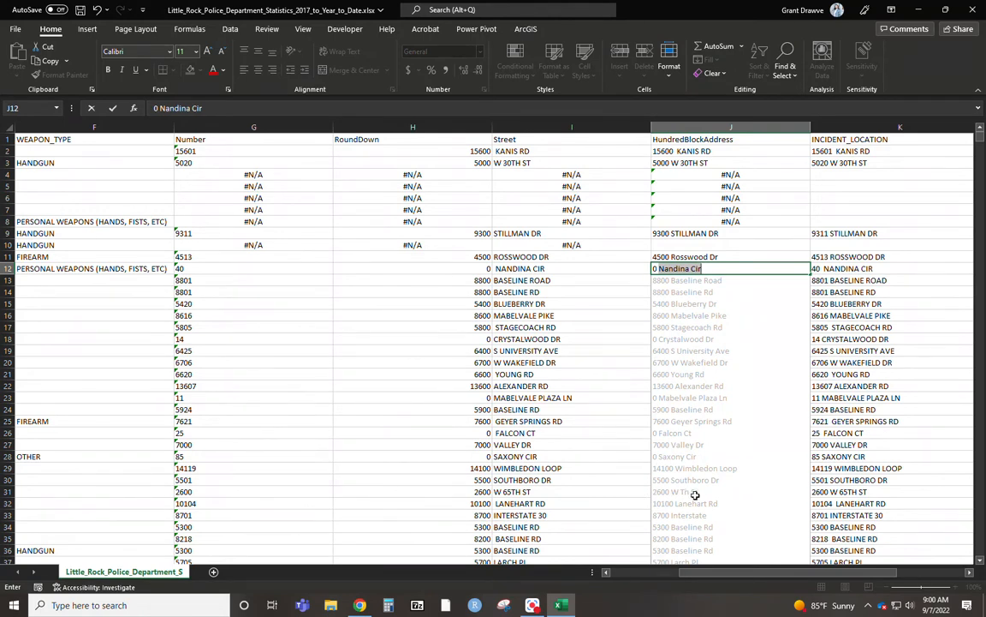
pyautogui.click(707, 269)
pyautogui.press('BackSpace')
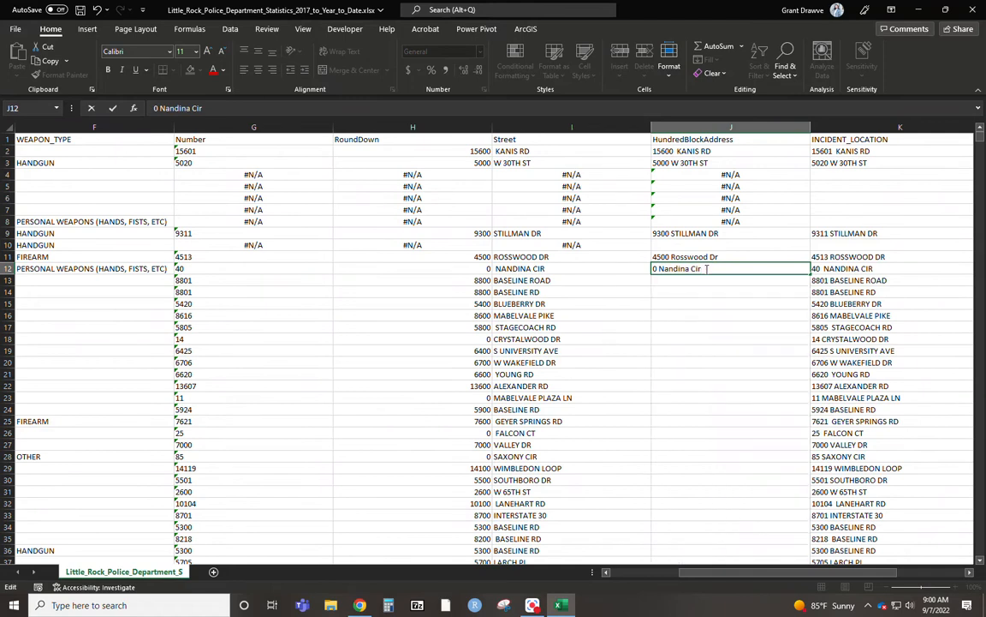
pyautogui.press('BackSpace')
pyautogui.press('BackSpace')
pyautogui.press('BackSpace')
pyautogui.press('BackSpace')
pyautogui.press('BackSpace')
pyautogui.press('BackSpace')
pyautogui.press('BackSpace')
pyautogui.press('BackSpace')
# Enter =CONCAT(H12," ",I12) in J12 to combine the rounded number and street name.
pyautogui.write('=concat(')
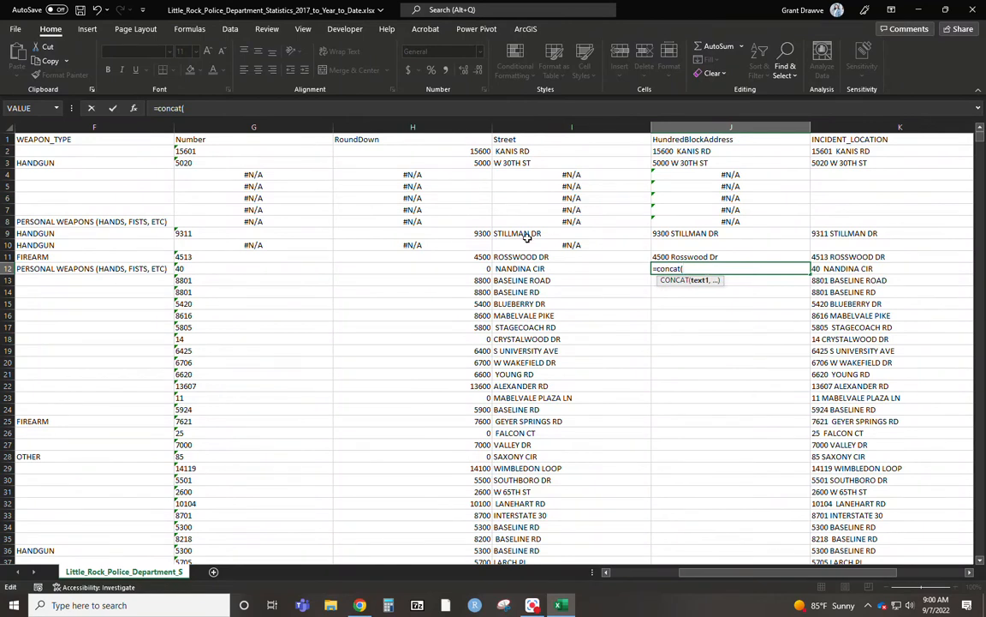
pyautogui.click(483, 269)
pyautogui.write('," ",')
pyautogui.click(514, 268)
pyautogui.write(')')
pyautogui.press('Return')
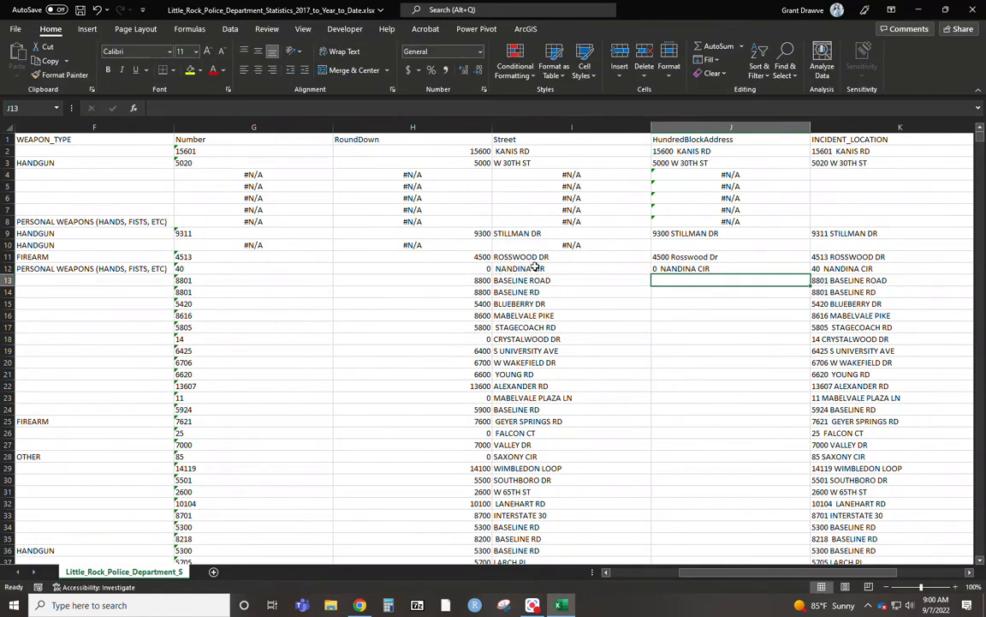
pyautogui.click(804, 271)
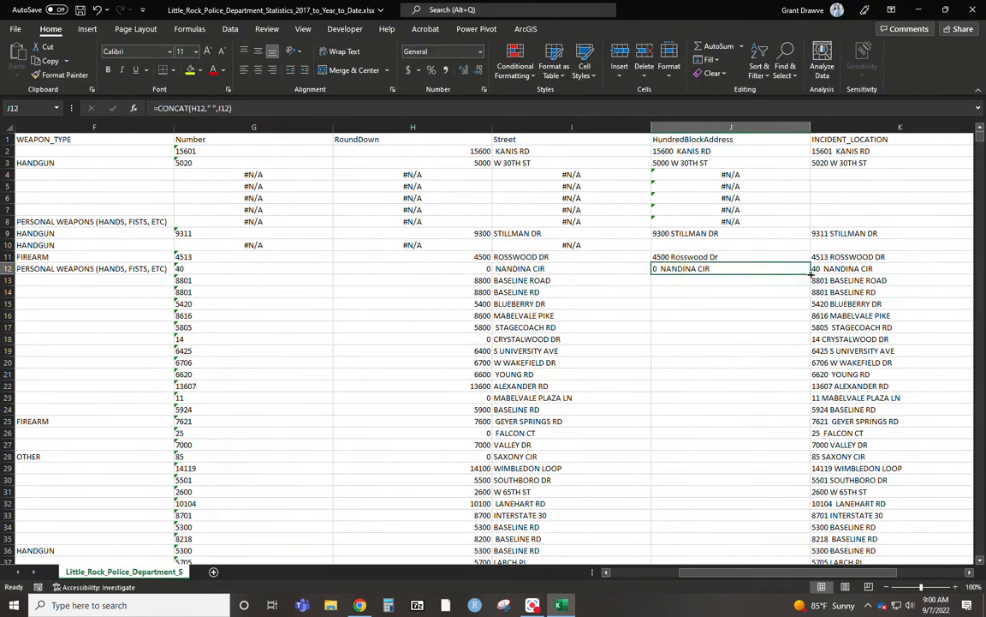
# Fill the J12 formula down to the last data row and replace the HundredBlockAddress column's formulas with their values.
pyautogui.doubleClick(810, 272)
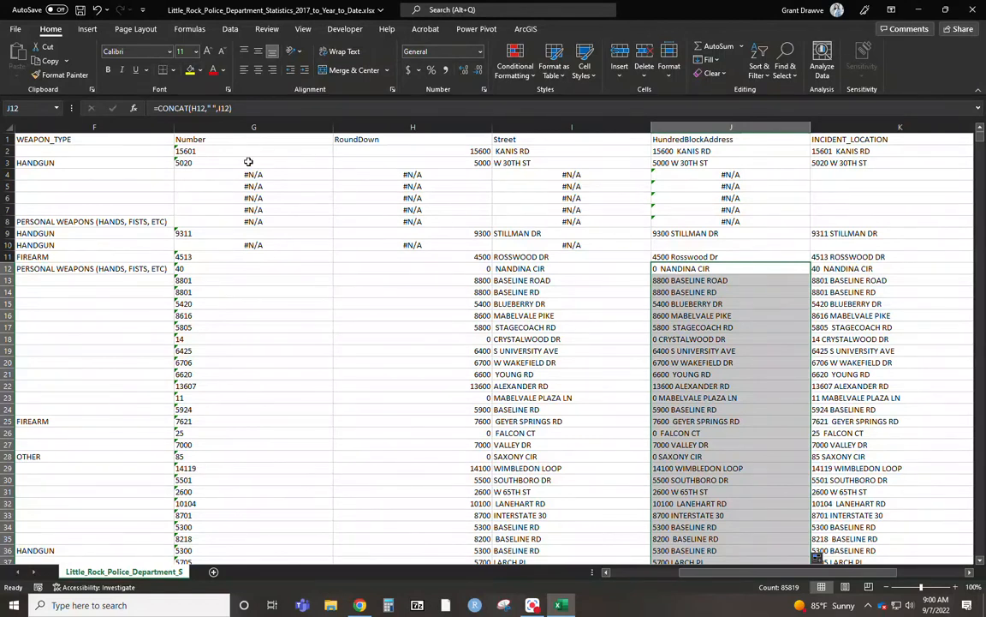
pyautogui.click(692, 127)
pyautogui.rightClick(692, 128)
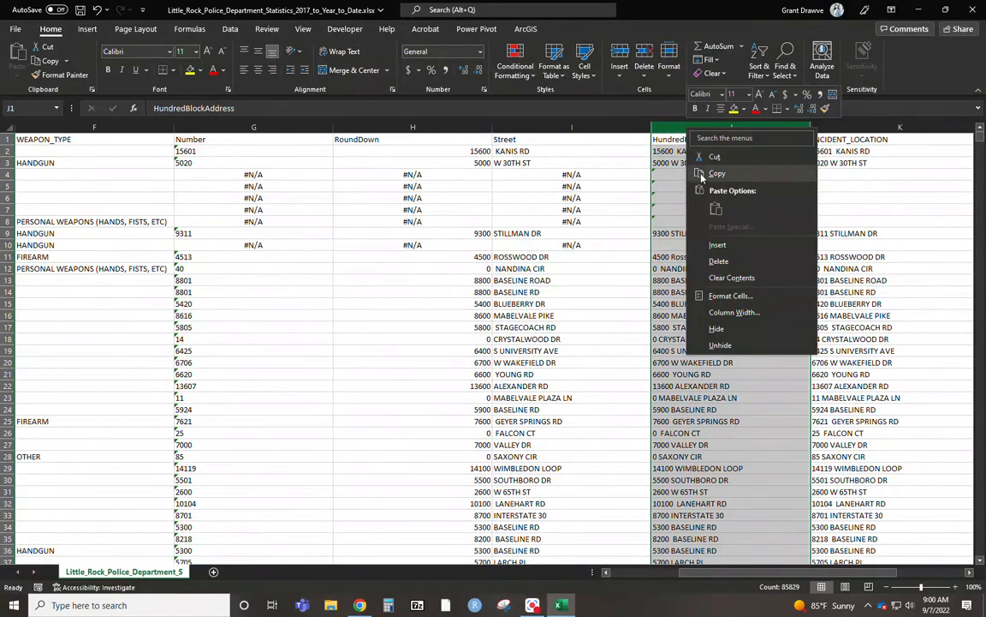
pyautogui.click(729, 175)
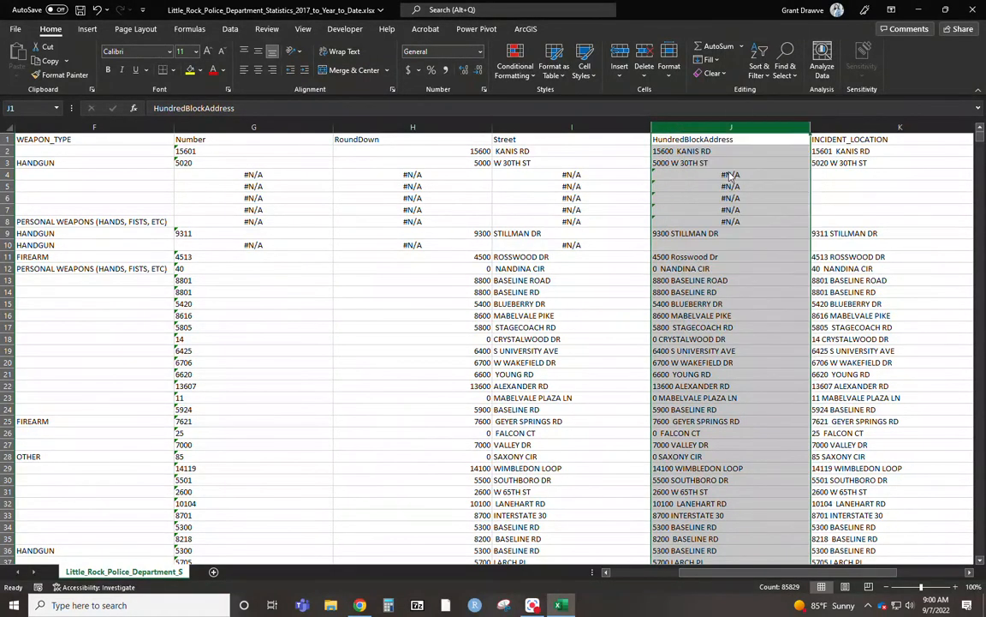
pyautogui.rightClick(718, 129)
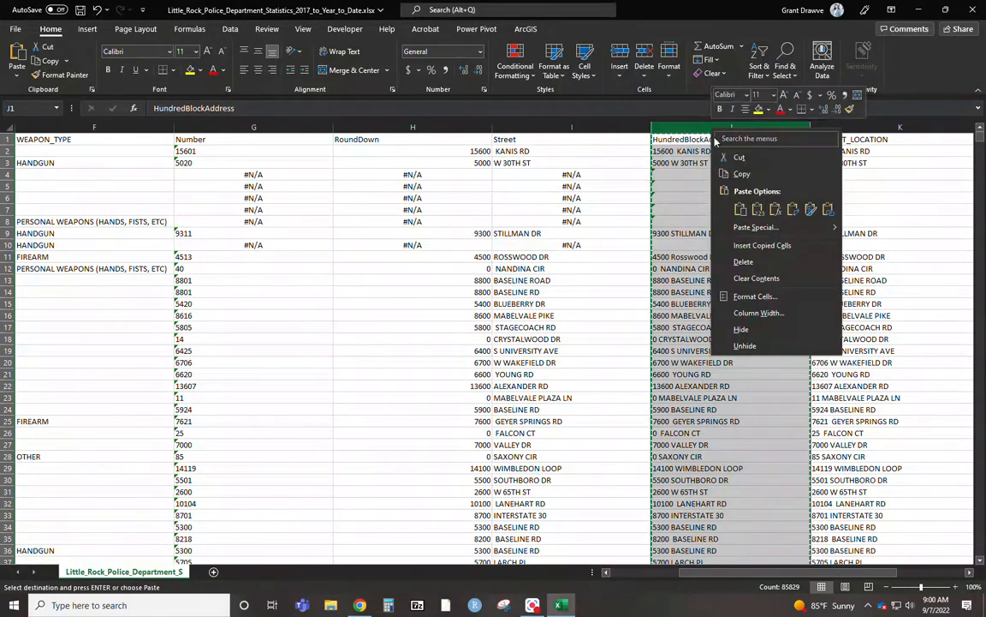
pyautogui.click(761, 212)
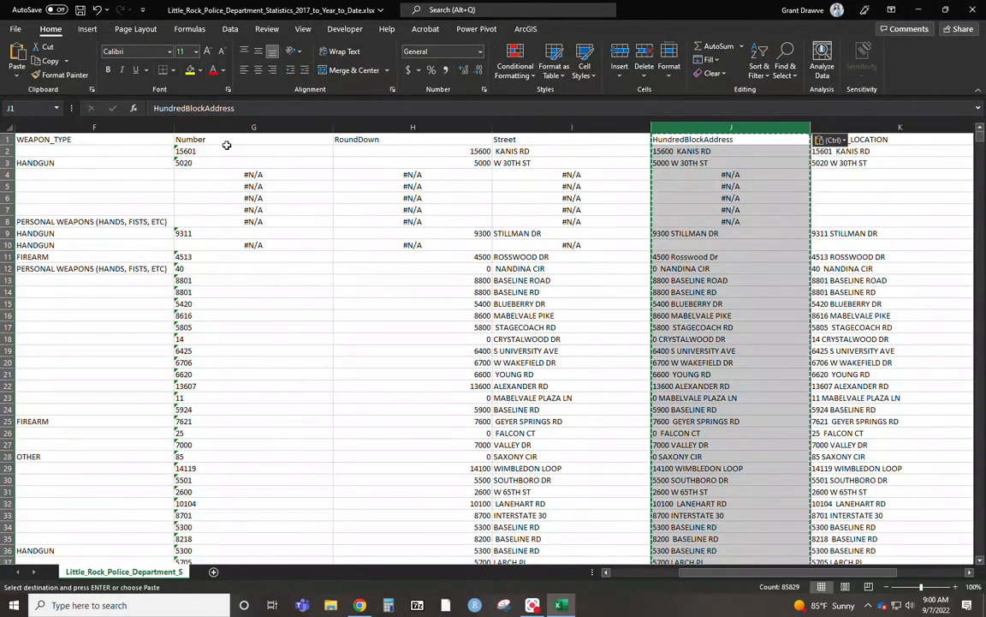
# Delete the Number, RoundDown and Street helper columns.
pyautogui.moveTo(534, 129); pyautogui.dragTo(249, 129)
pyautogui.rightClick(249, 128)
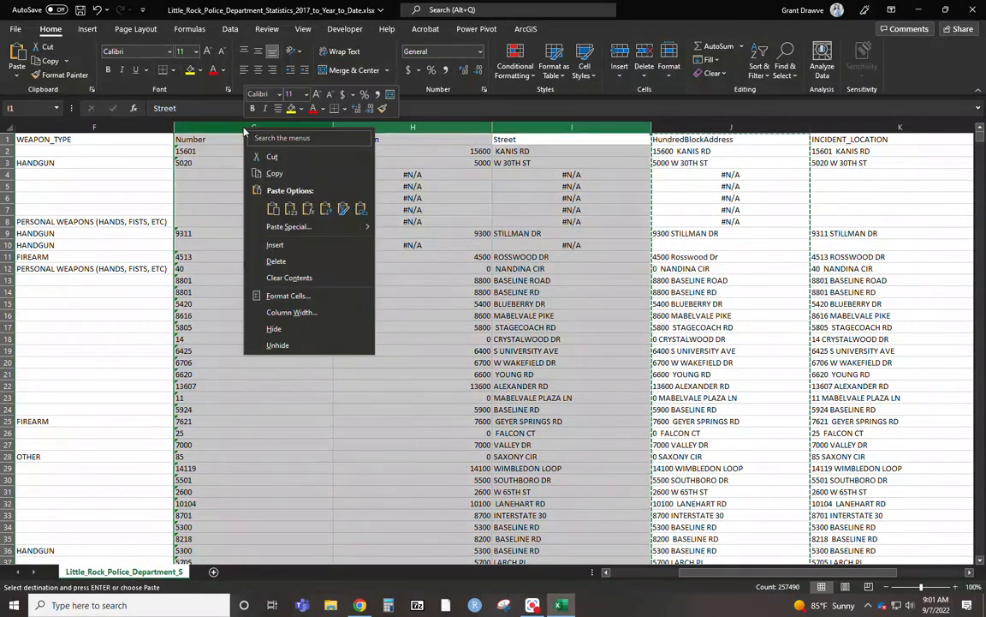
pyautogui.click(291, 266)
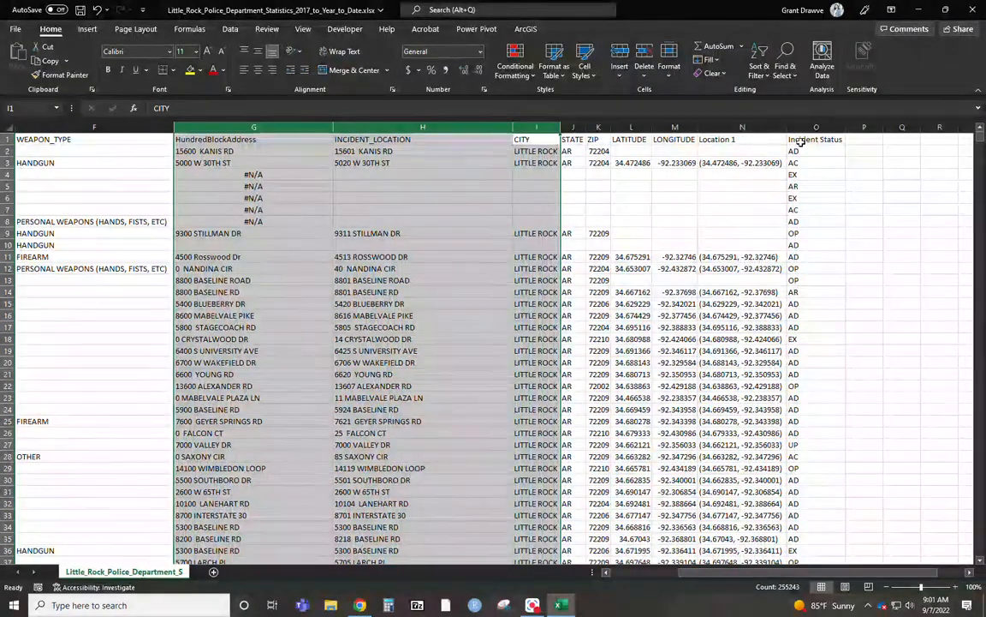
pyautogui.click(801, 143)
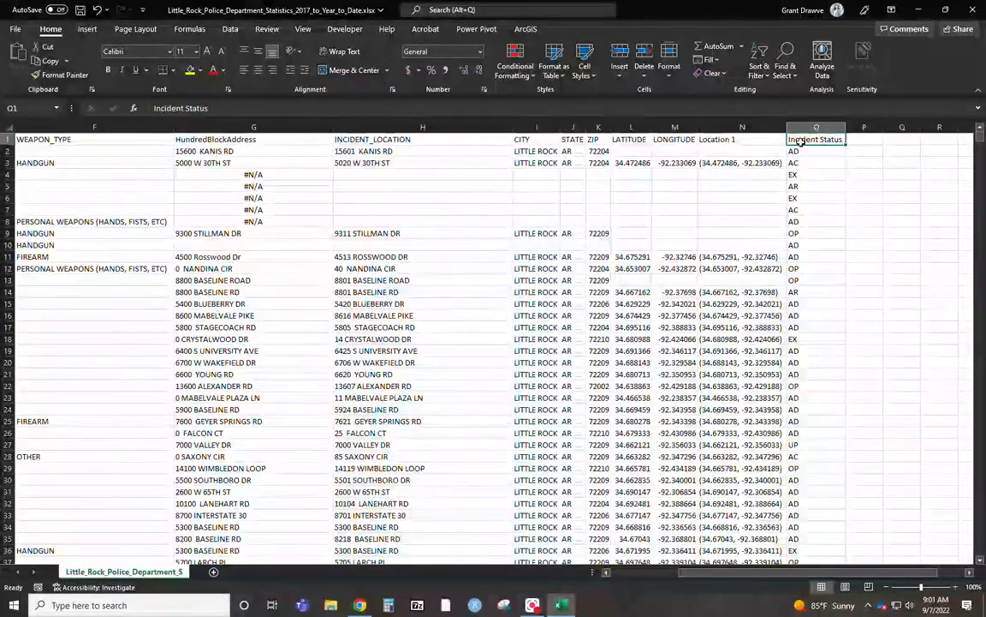
pyautogui.hotkey('ctrl', 'shift', 'Left')
pyautogui.hotkey('ctrl', 'shift', 'Down')
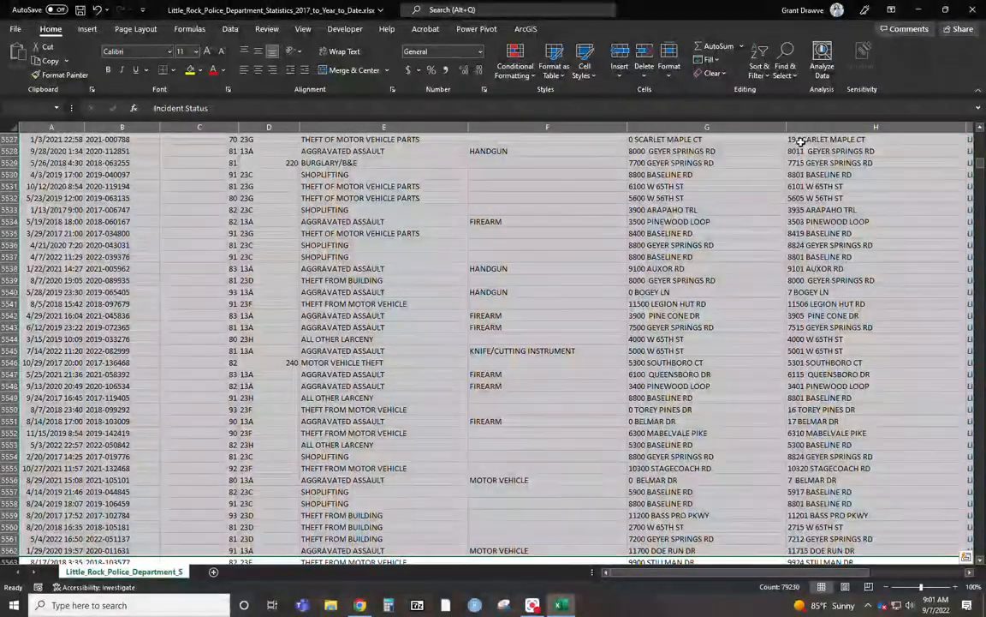
pyautogui.hotkey('ctrl', 'shift', 'Down')
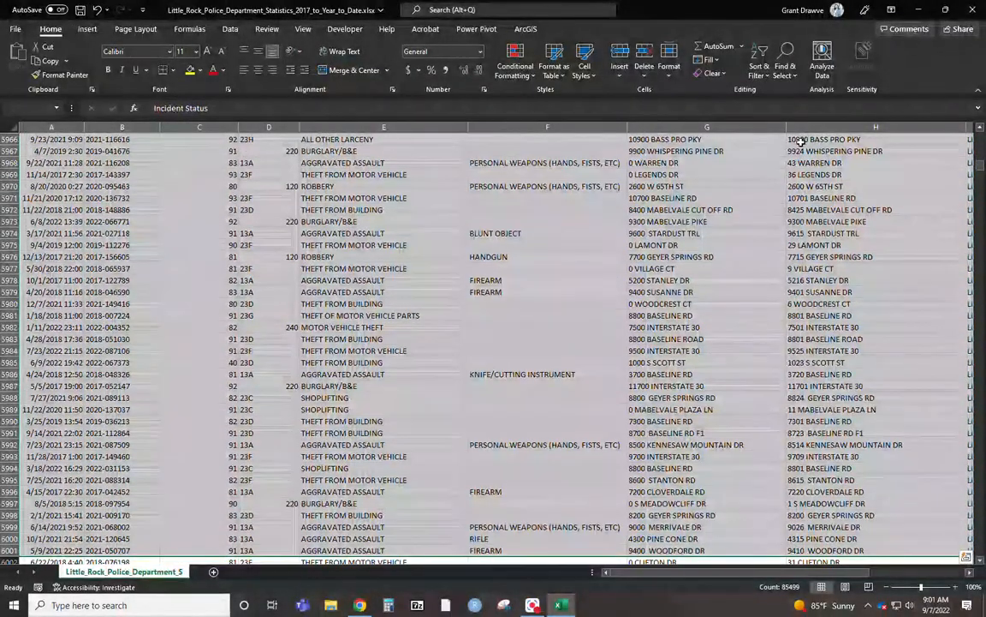
pyautogui.moveTo(979, 166); pyautogui.dragTo(977, 120)
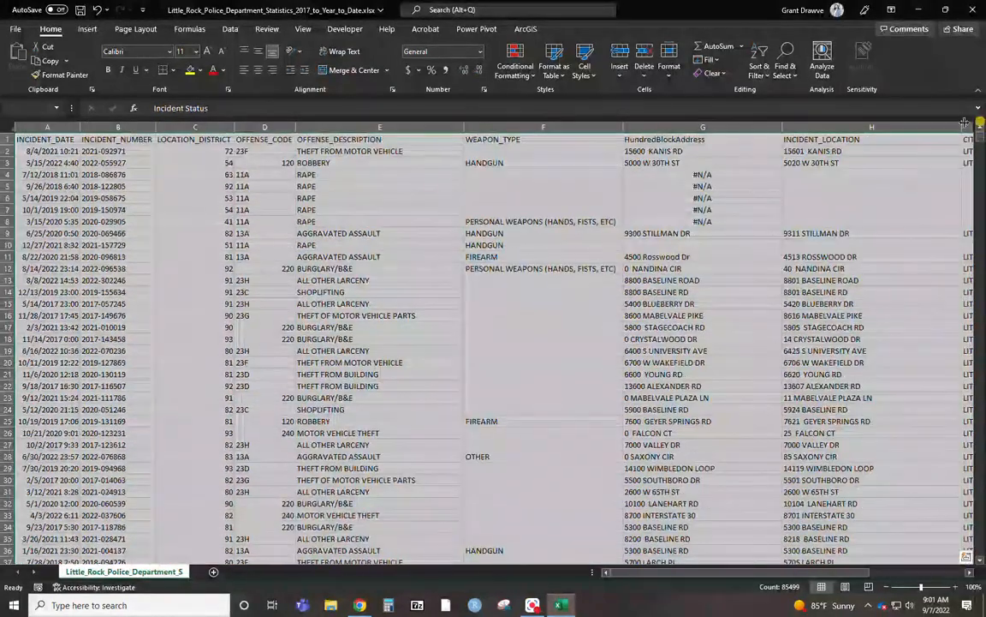
# Create a PivotTable on a new worksheet from the full data range, starting at the INCIDENT_DATE header in A1.
pyautogui.click(32, 138)
pyautogui.hotkey('ctrl', 'shift', 'End')
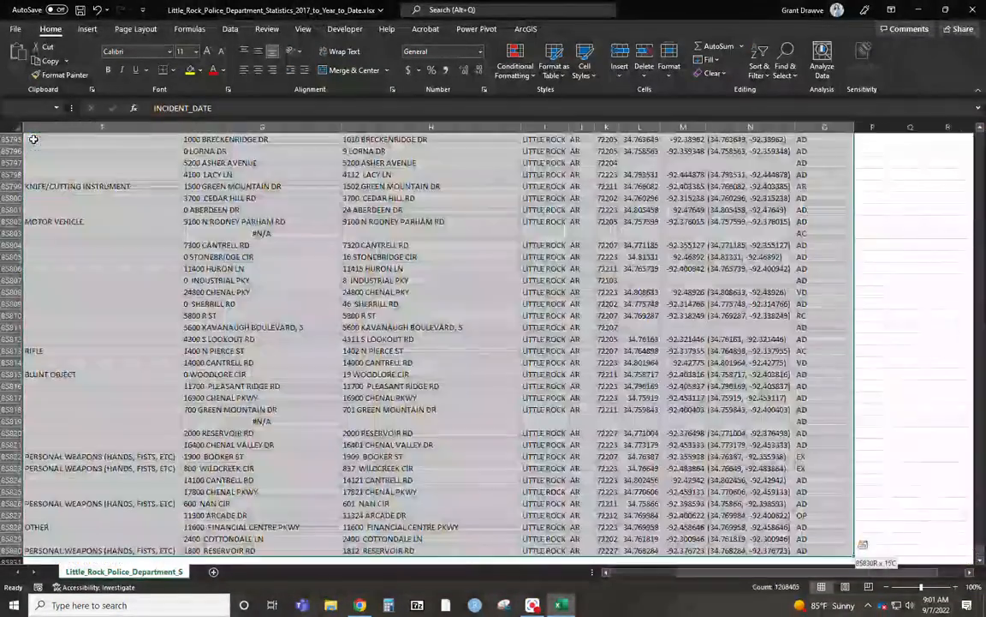
pyautogui.click(87, 28)
pyautogui.click(20, 53)
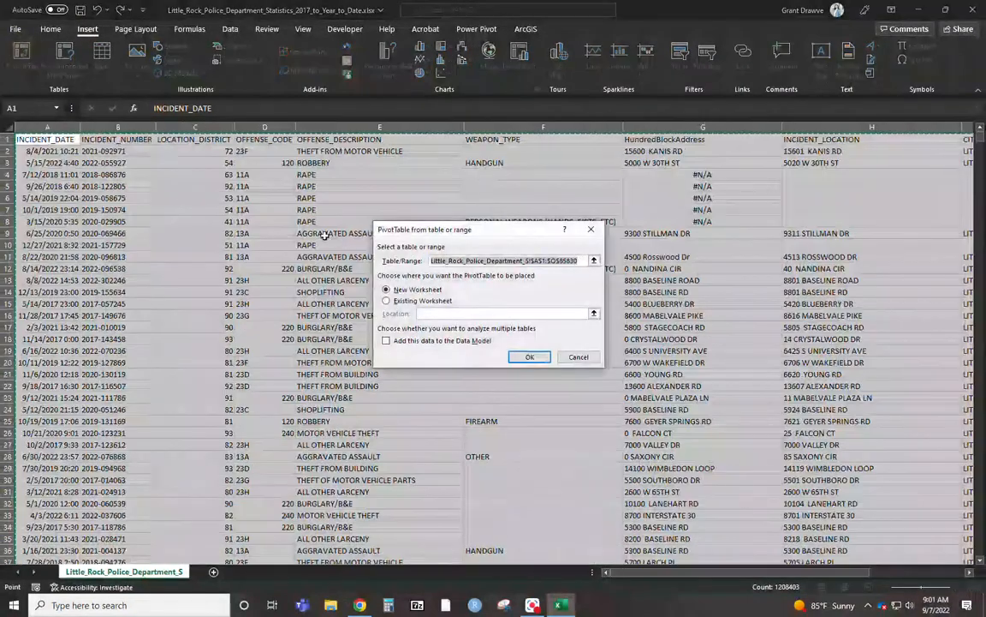
pyautogui.click(532, 355)
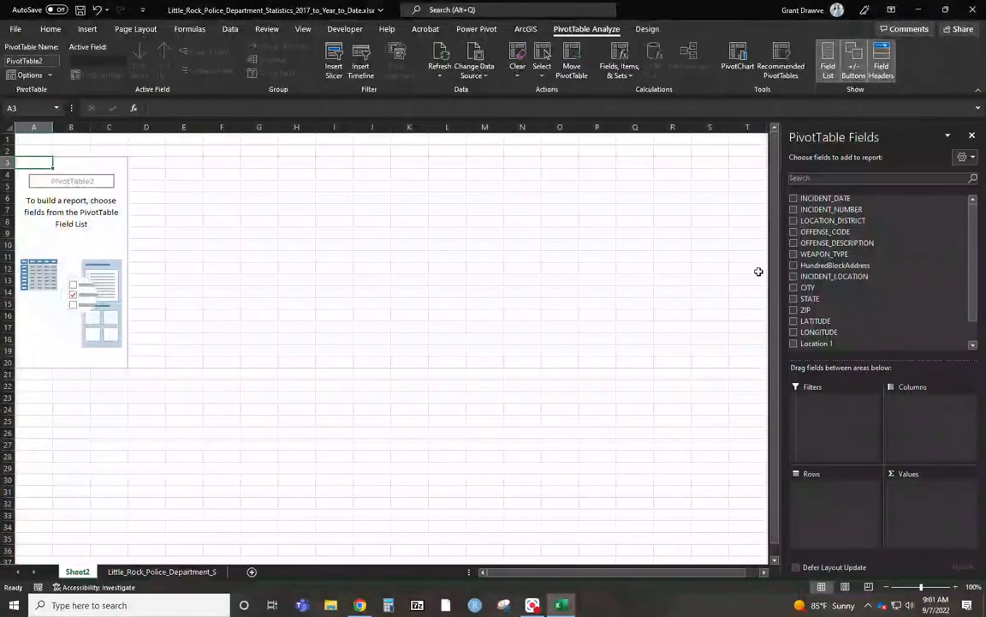
# Set HundredBlockAddress as the pivot rows with a count of INCIDENT_NUMBER as values, sorted largest to smallest.
pyautogui.moveTo(826, 264); pyautogui.dragTo(836, 499)
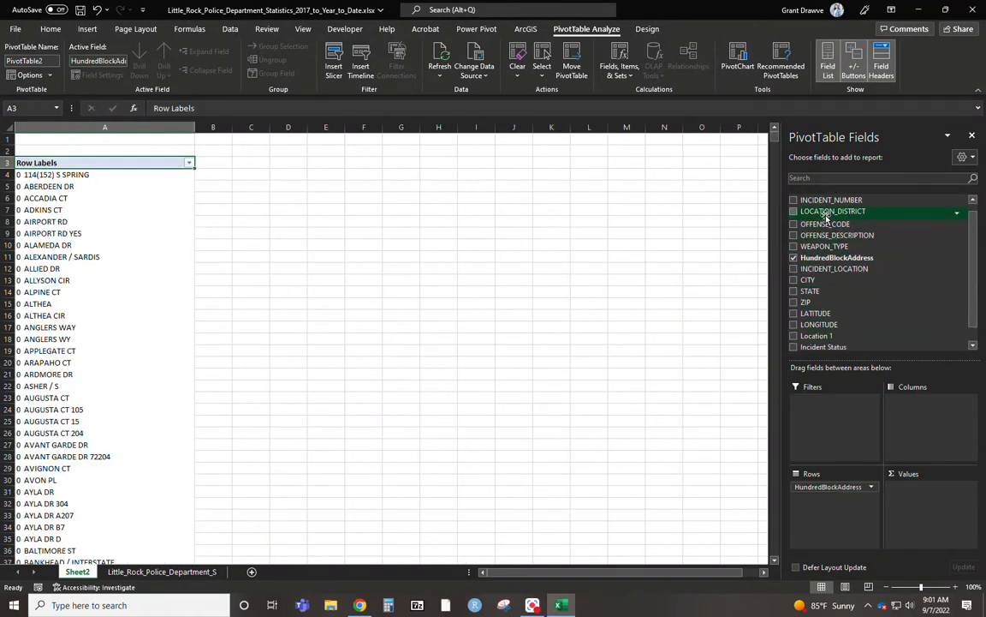
pyautogui.moveTo(822, 201); pyautogui.dragTo(912, 491)
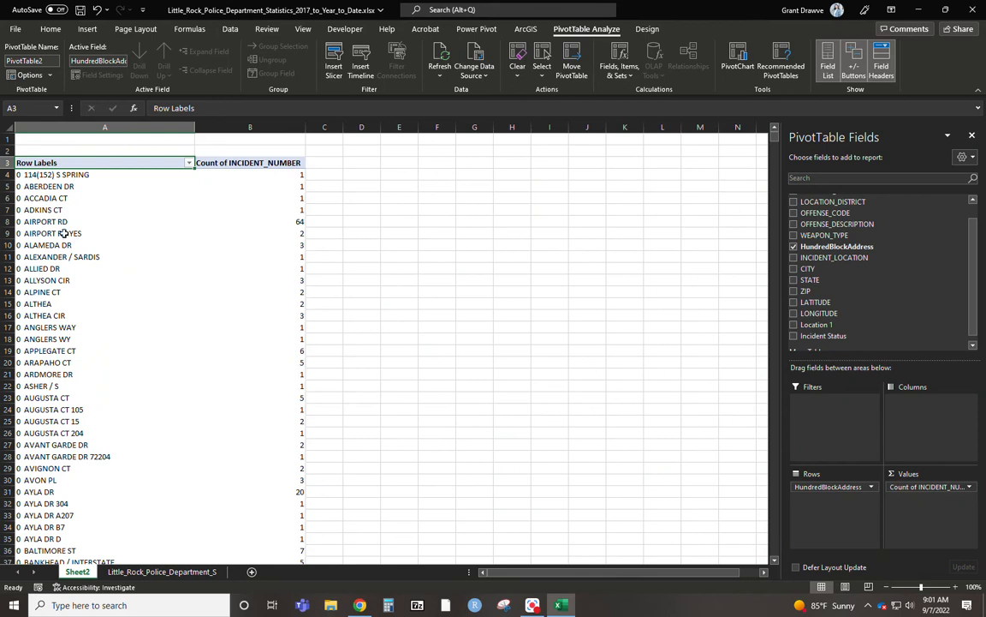
pyautogui.rightClick(67, 178)
pyautogui.click(273, 180)
pyautogui.rightClick(272, 181)
pyautogui.moveTo(325, 278)
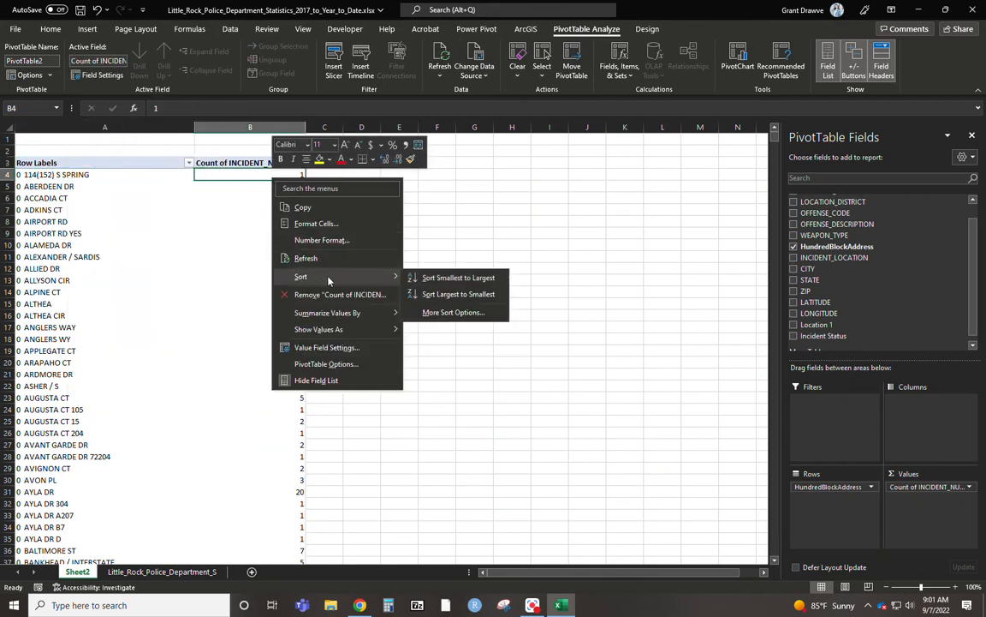
pyautogui.click(461, 295)
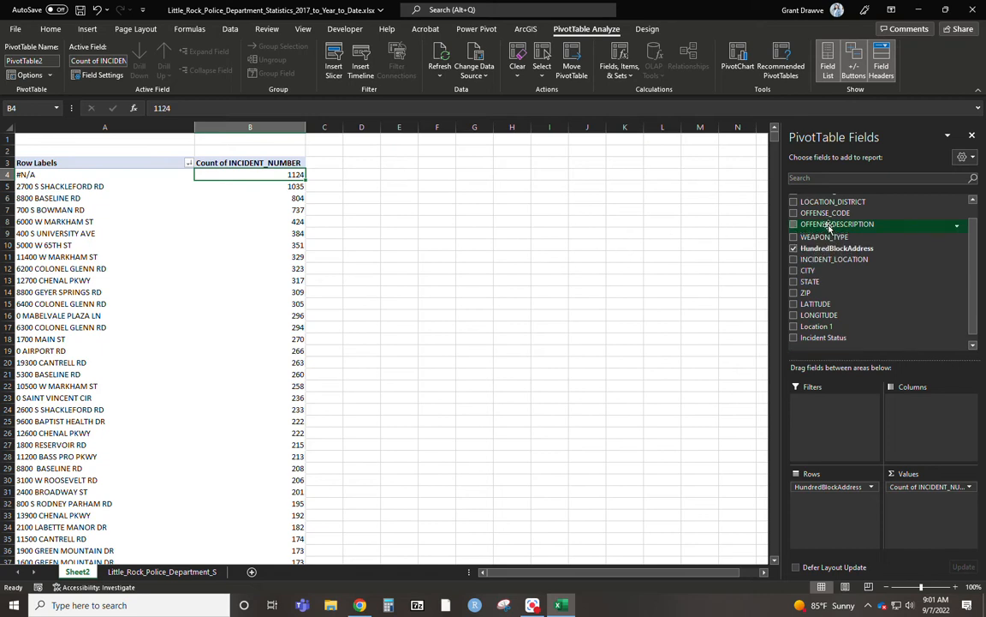
# Add OFFENSE_DESCRIPTION as a pivot filter and limit it to aggravated assault, murder and nonnegligent manslaughter, rape and robbery.
pyautogui.moveTo(829, 227); pyautogui.dragTo(835, 404)
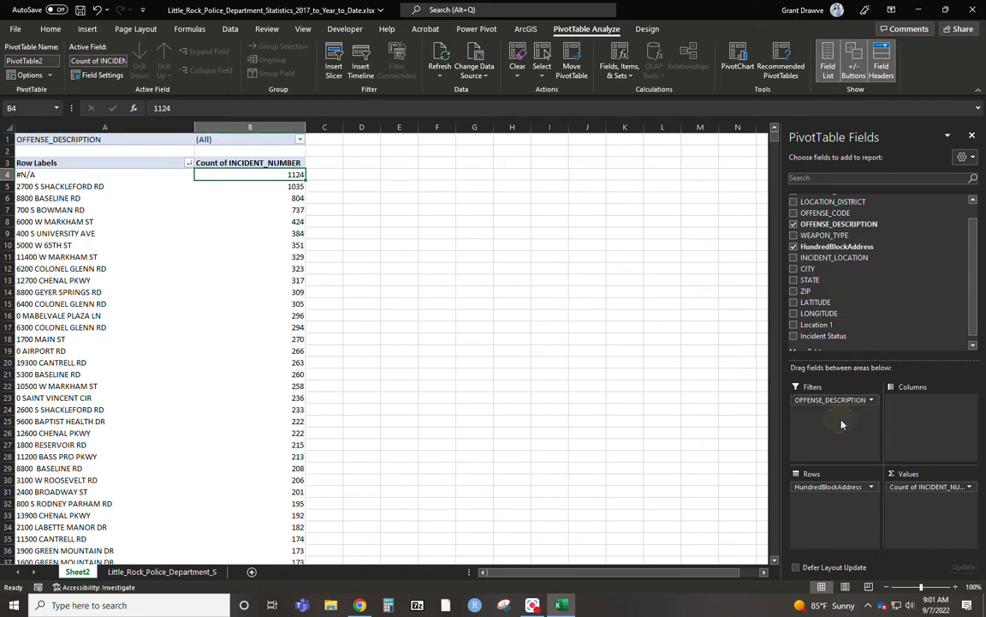
pyautogui.click(300, 139)
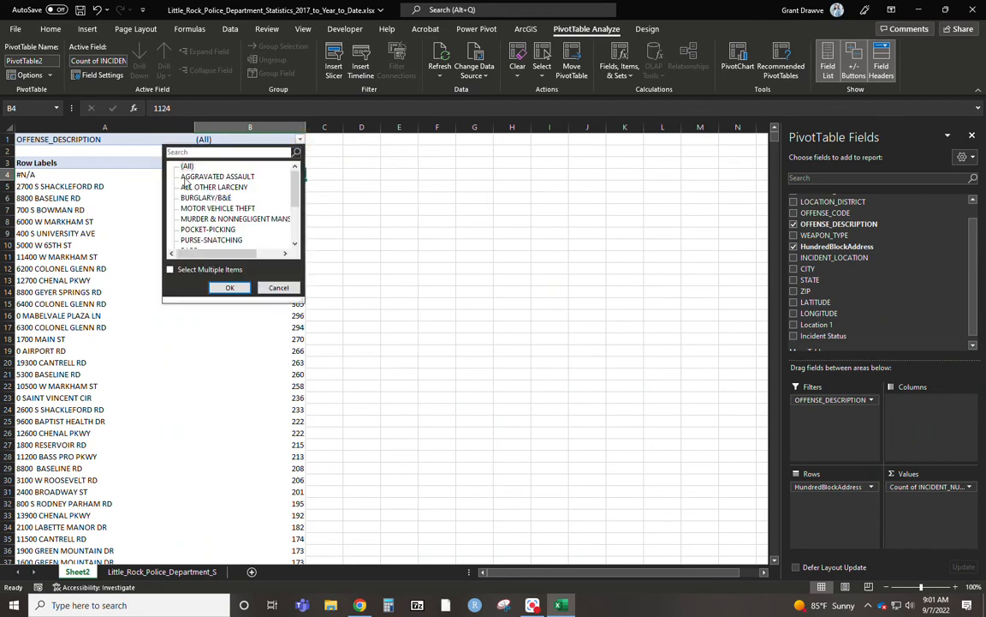
pyautogui.click(169, 269)
pyautogui.click(183, 166)
pyautogui.click(182, 176)
pyautogui.click(182, 219)
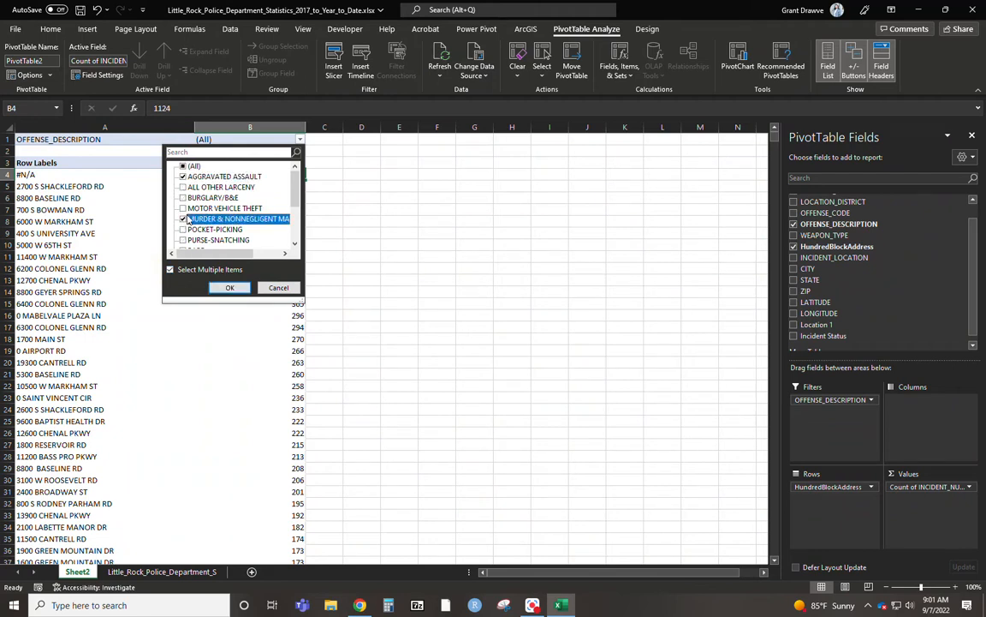
pyautogui.scroll(-2, 187, 221)
pyautogui.click(183, 198)
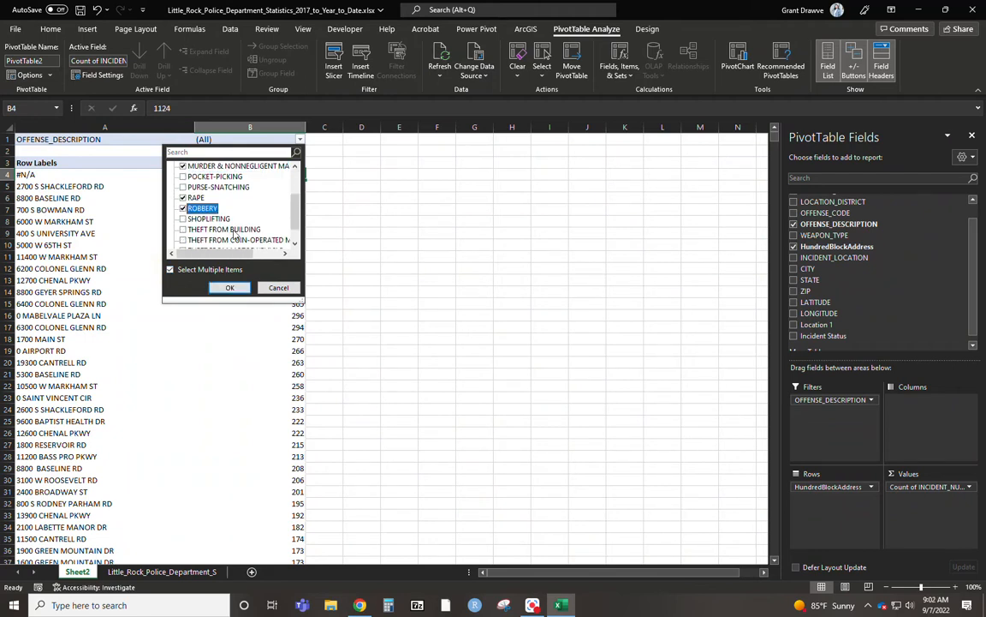
pyautogui.scroll(-1, 236, 235)
pyautogui.click(244, 287)
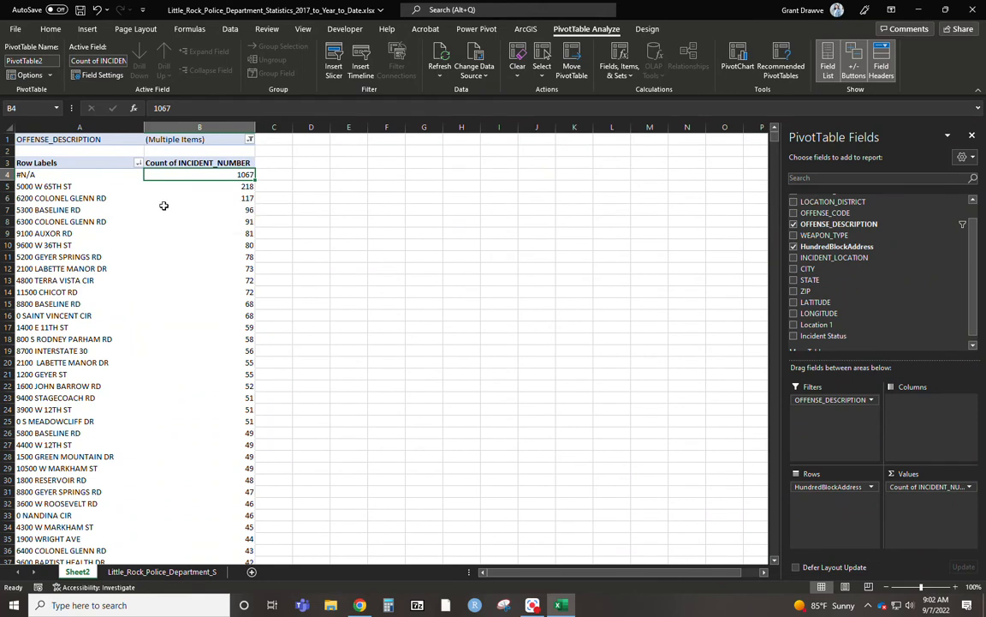
# Examine the highest violent-crime counts by hundred block and the grand total at the end of the PivotTable.
pyautogui.scroll(-9, 213, 244)
pyautogui.scroll(9, 206, 252)
pyautogui.click(229, 187)
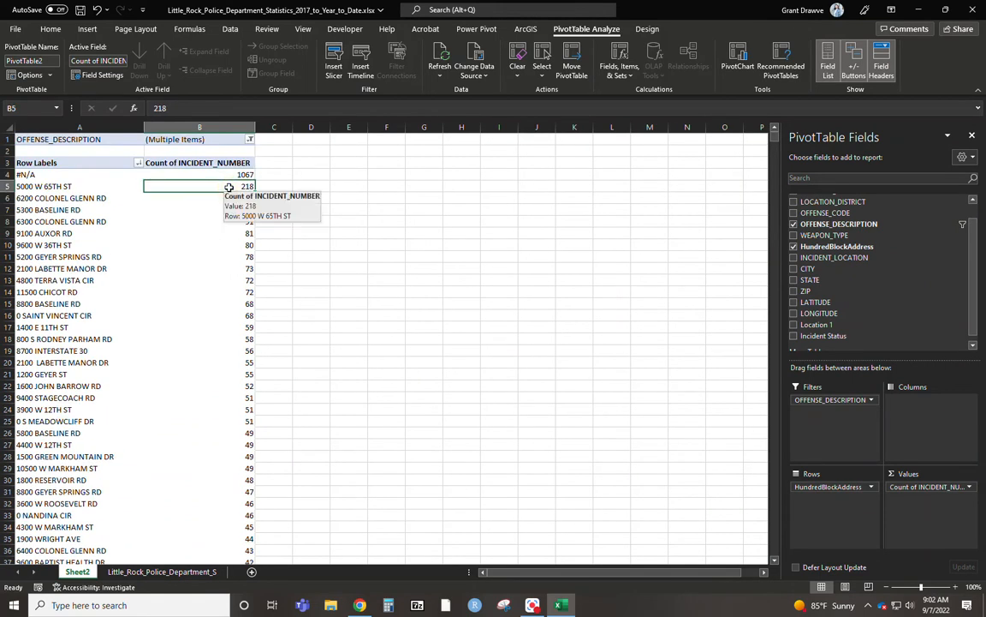
pyautogui.hotkey('ctrl', 'Down')
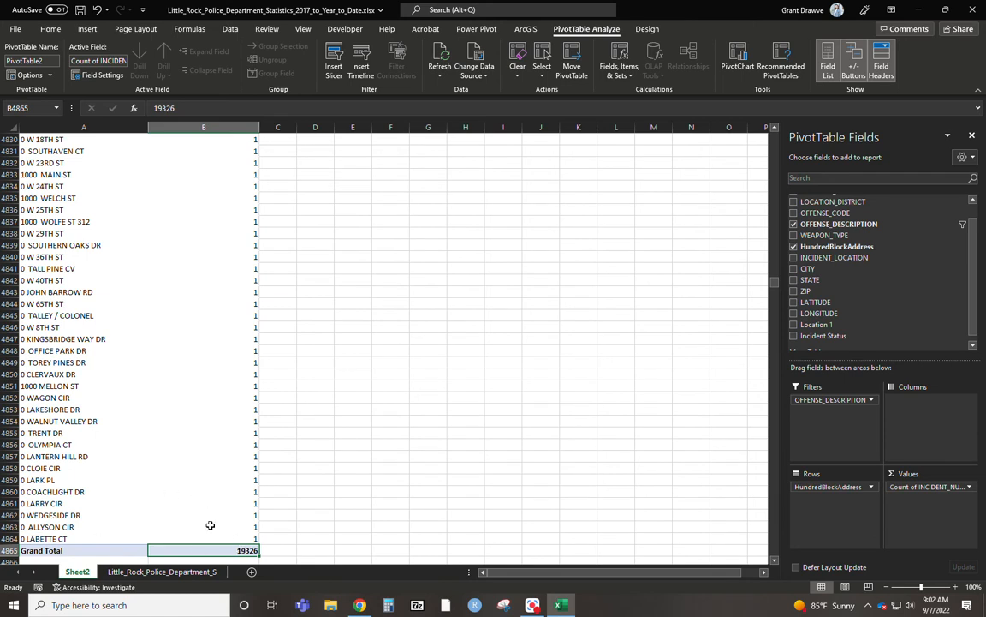
pyautogui.moveTo(253, 550)
pyautogui.moveTo(774, 281); pyautogui.dragTo(775, 131)
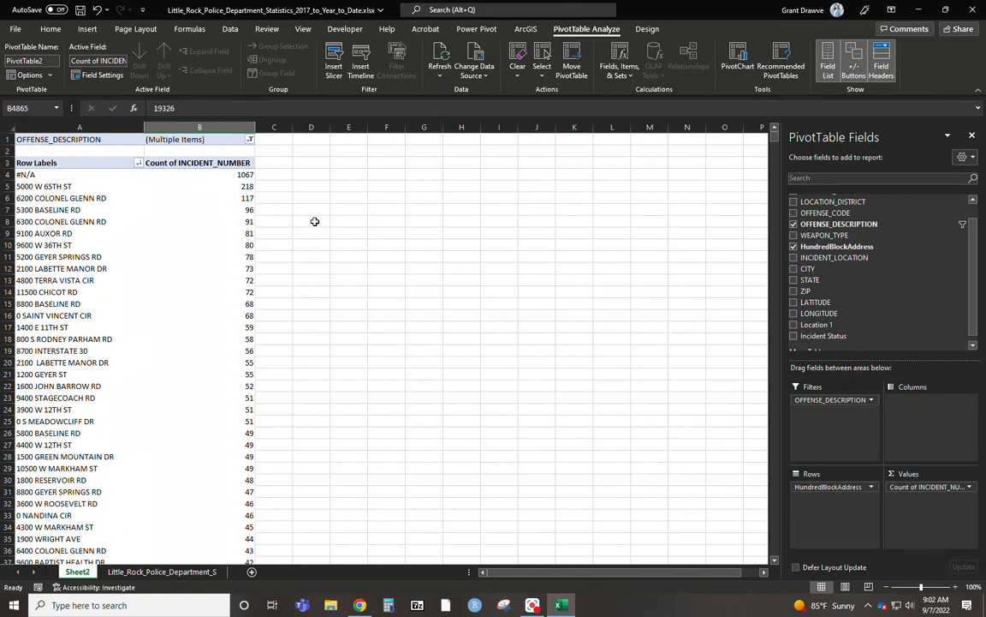